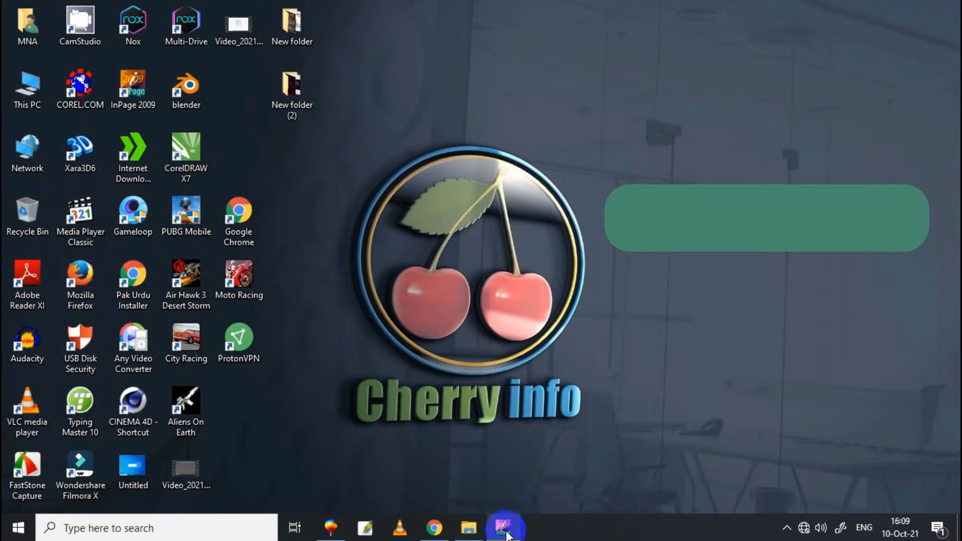
Open InPage, write the Urdu lines "سکینگ کرنا ہوا آسان" and "کیسے", and copy their text box.
click(15, 159)
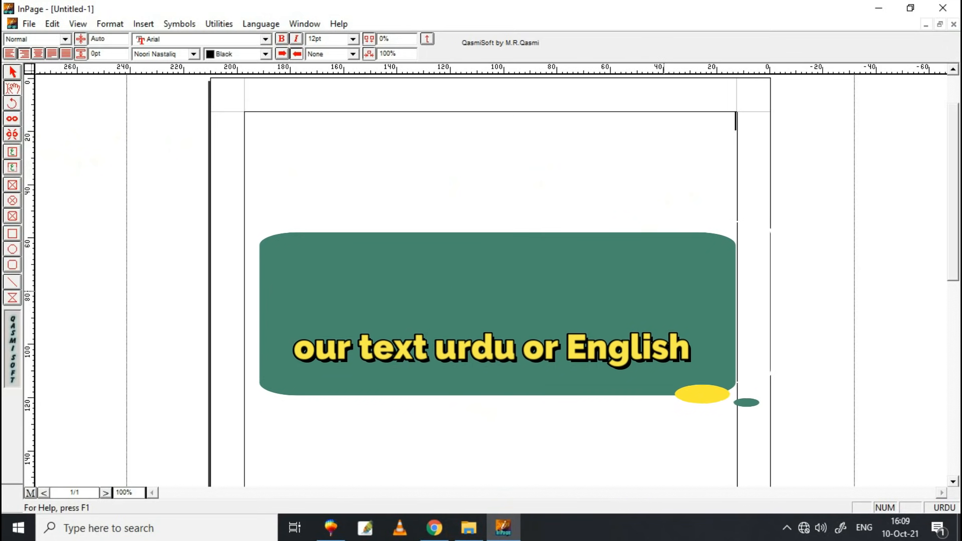
text(سکیننگ کرنا ہوا آسانگ کرنا ہوا آسان)
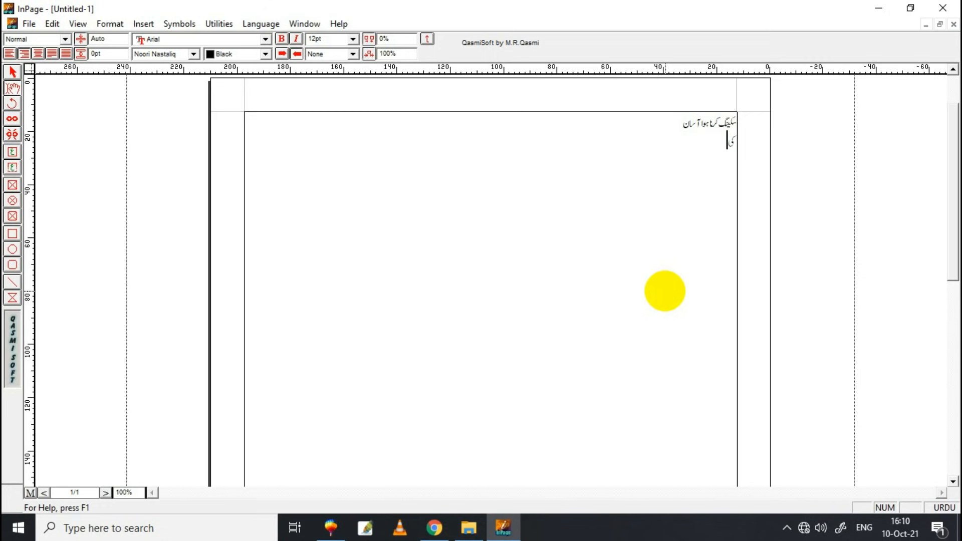
click(12, 71)
right_click(615, 196)
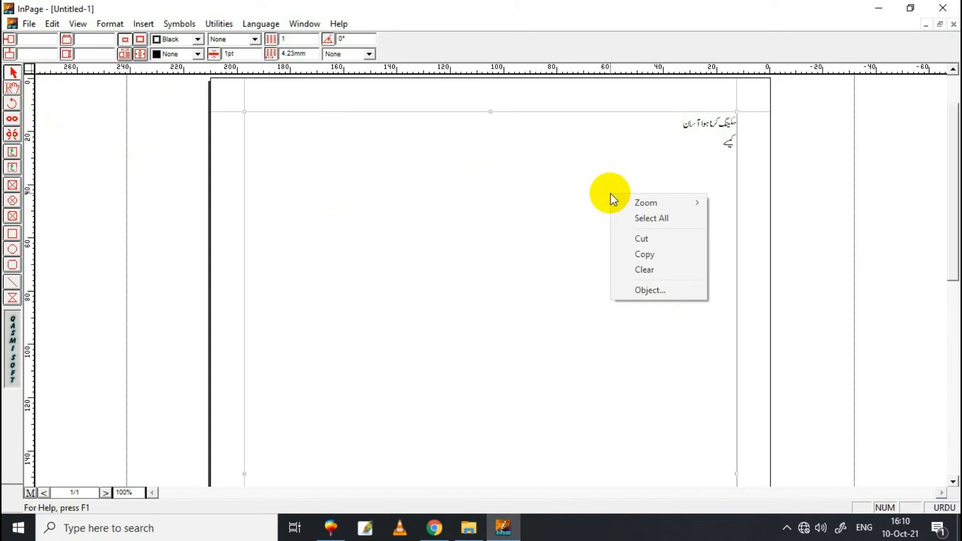
click(650, 255)
Switch to CorelDRAW, draw a rectangle on the page and size it to 1280 × 720 px.
click(331, 527)
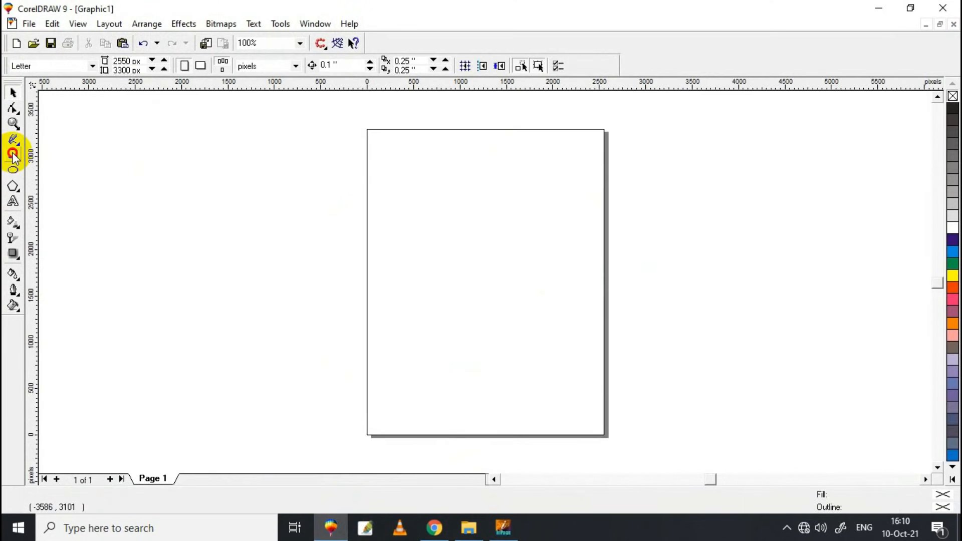
click(13, 156)
drag(330, 199, 585, 289)
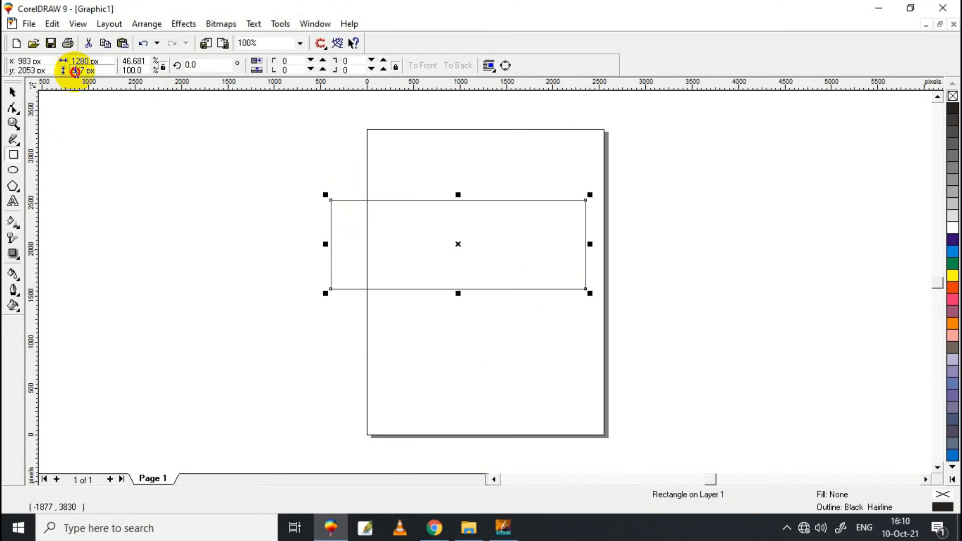
text(720)
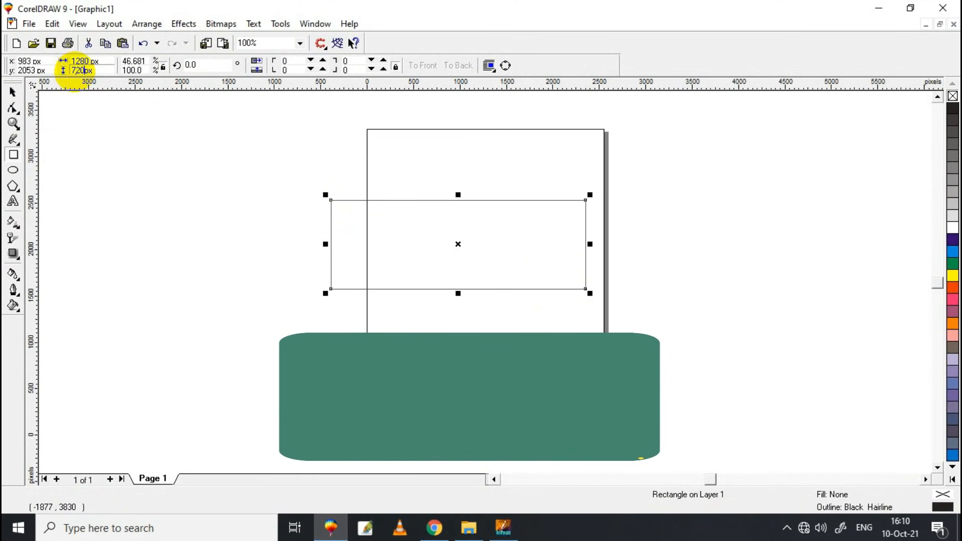
key(Return)
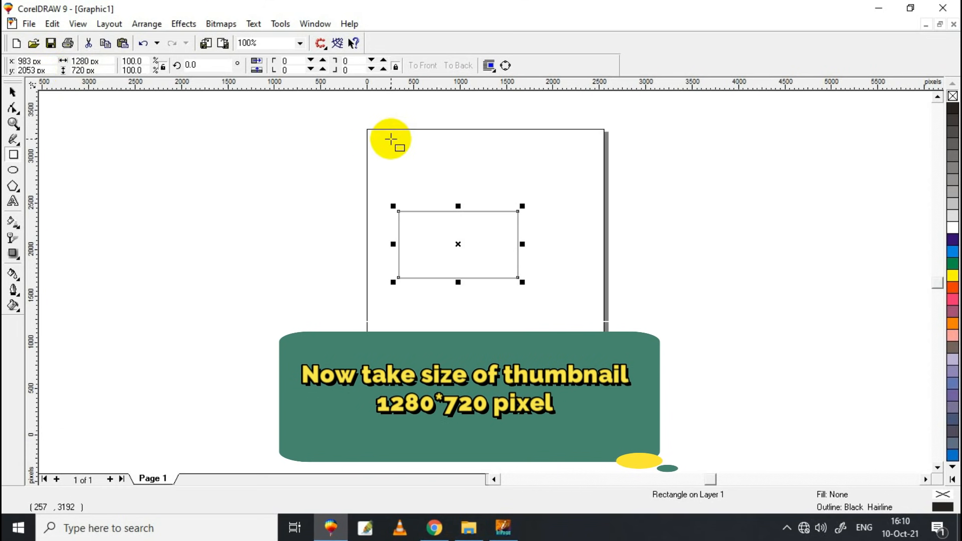
key(shift+F2)
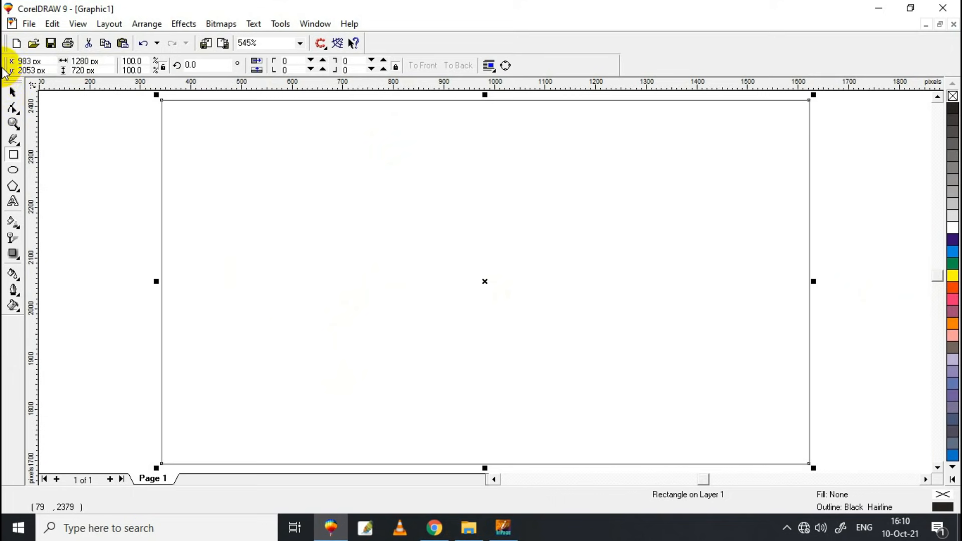
click(14, 95)
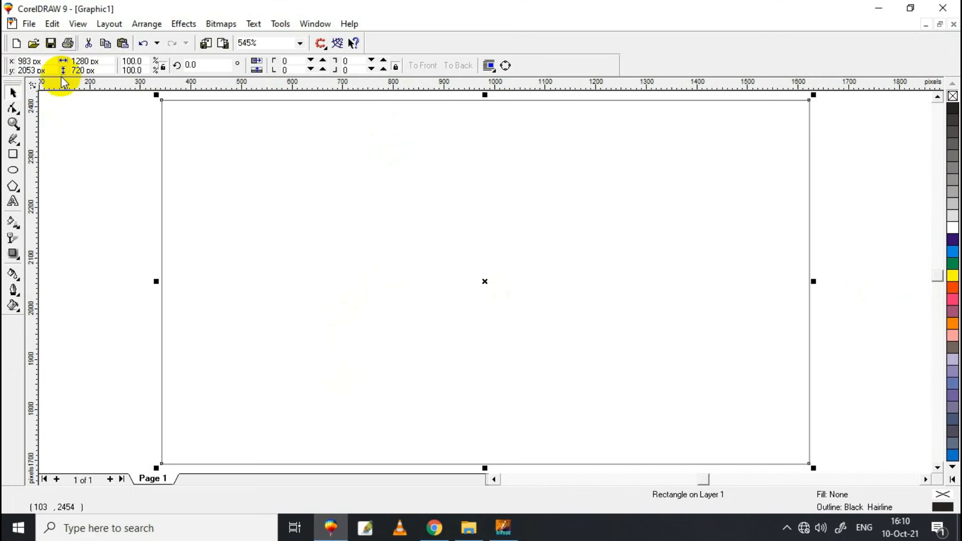
Switch to File Explorer and open the Vectore Wallpaper folder inside Graphic Desigining\Design sample on Local Disk (F:).
click(330, 534)
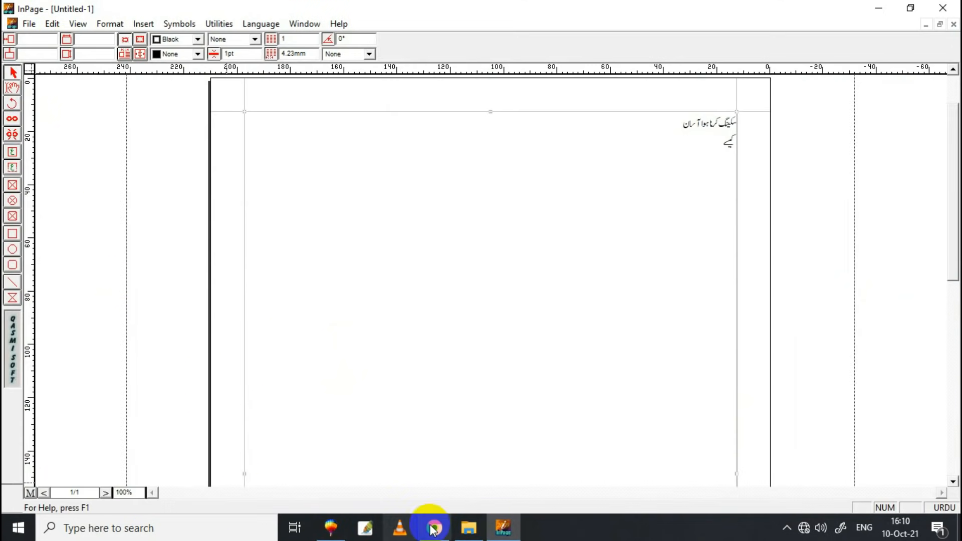
click(467, 529)
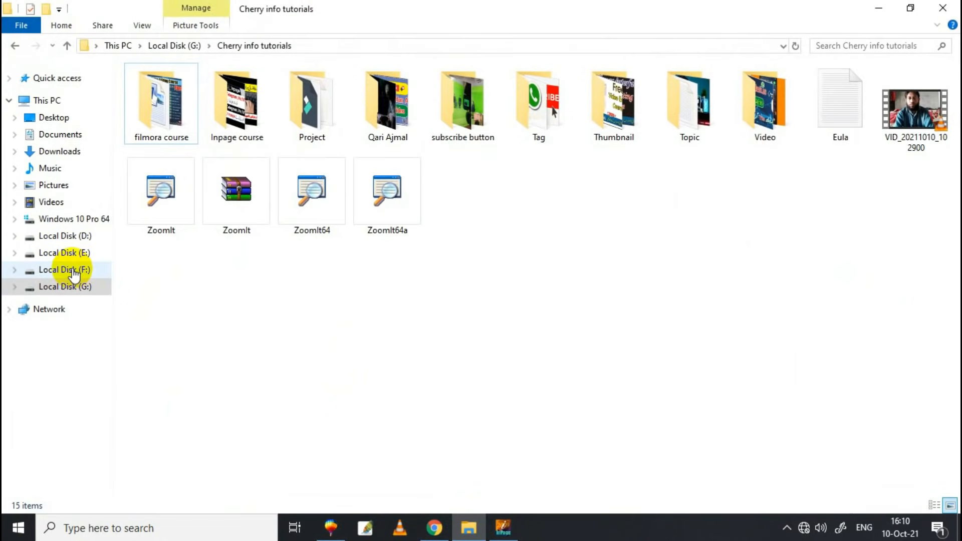
click(65, 270)
double_click(229, 113)
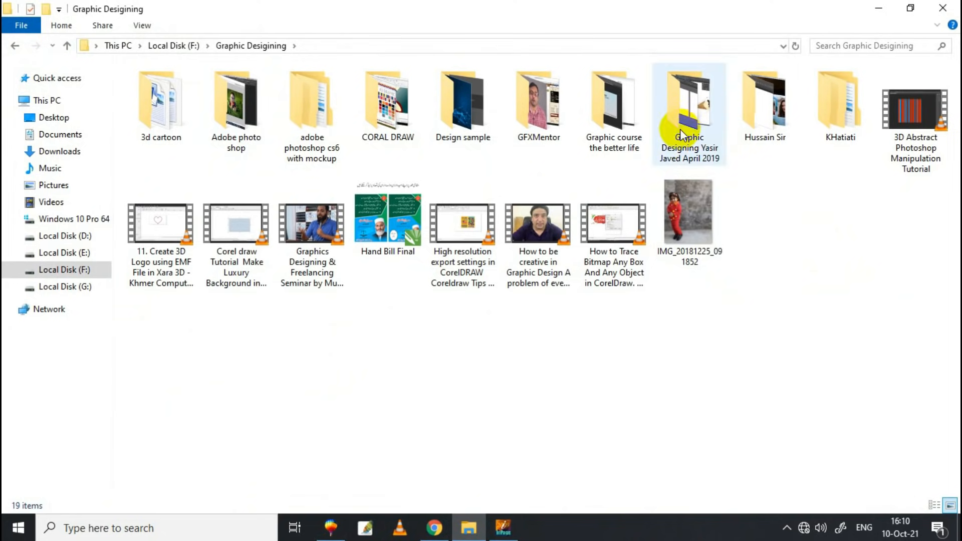
double_click(460, 123)
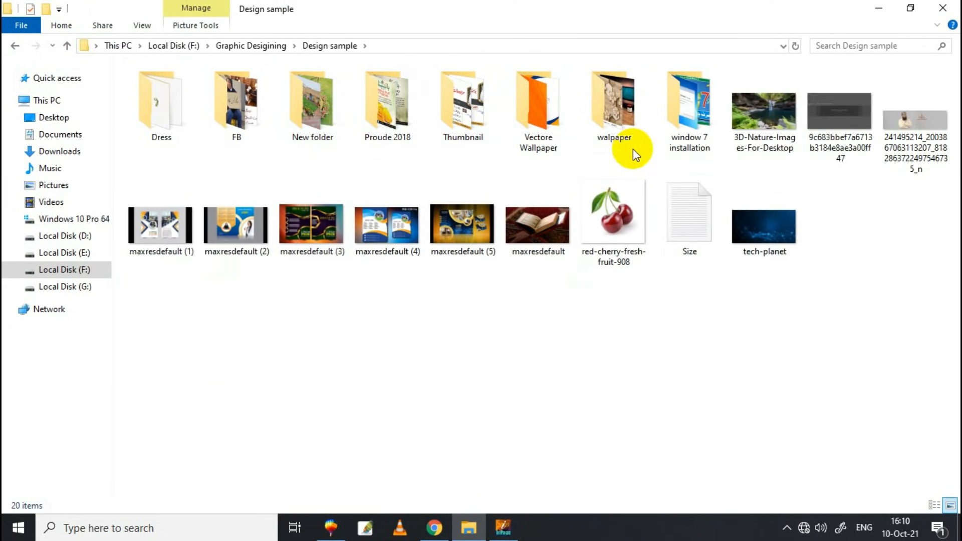
click(635, 127)
double_click(538, 126)
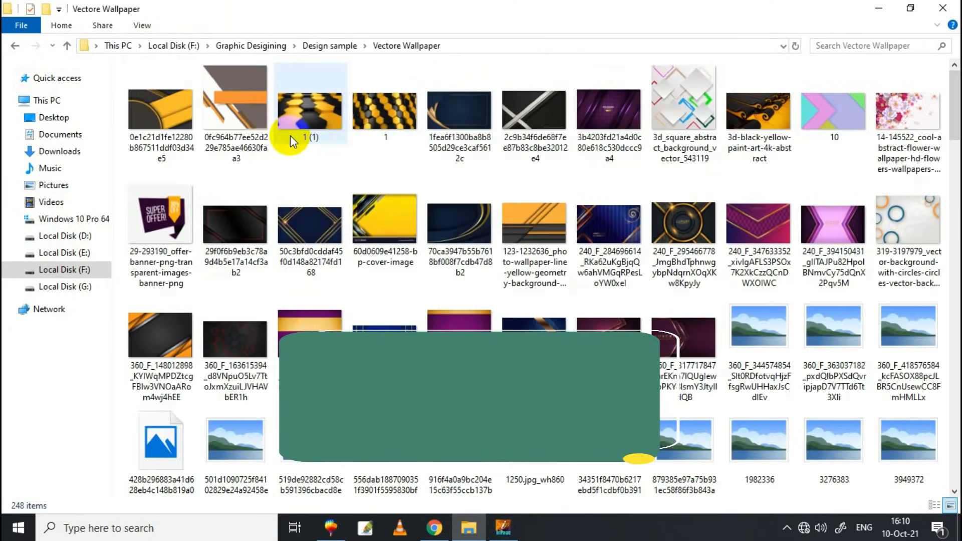
Bring the black wallpaper with orange lines into the CorelDRAW drawing and shrink it to about 922 × 548 px over the rectangle.
click(242, 229)
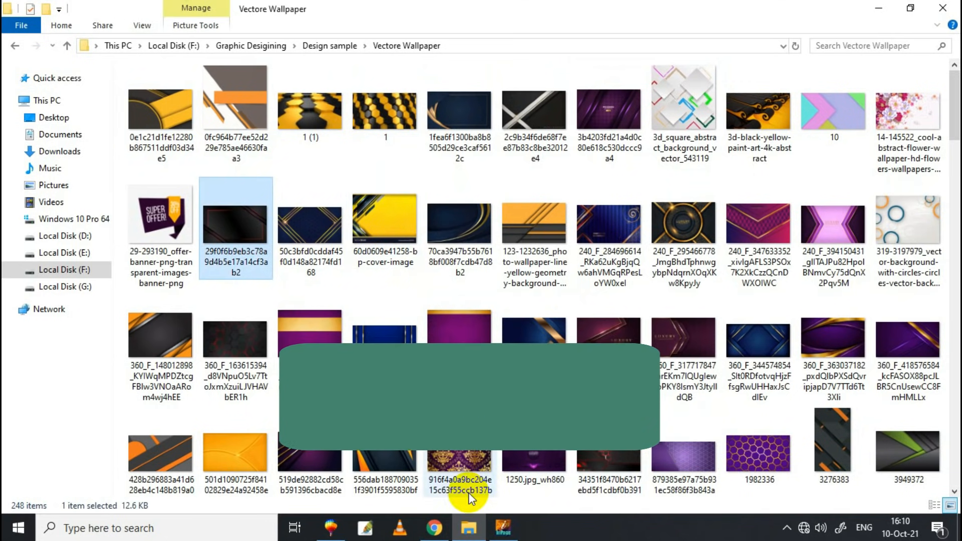
drag(231, 225, 518, 266)
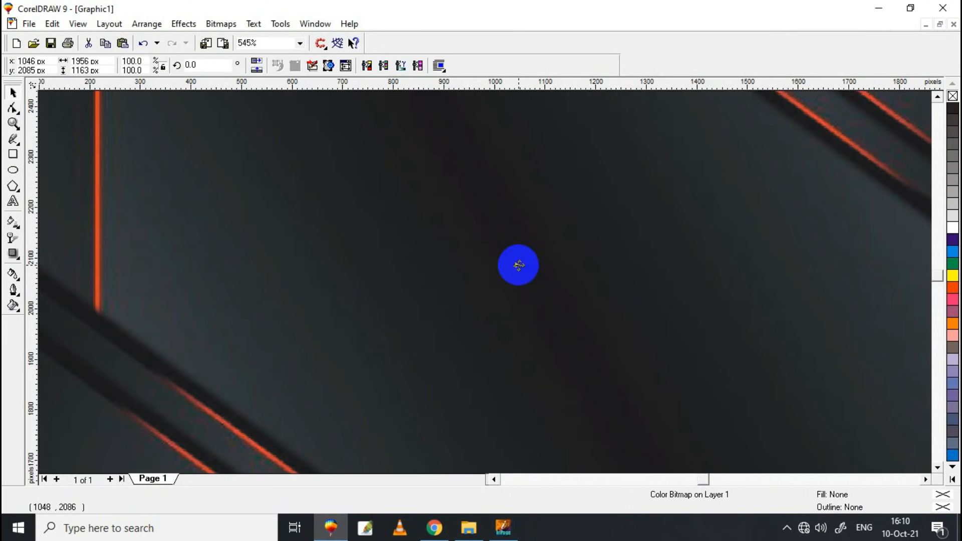
key(F3)
drag(749, 127, 489, 279)
drag(450, 331, 532, 342)
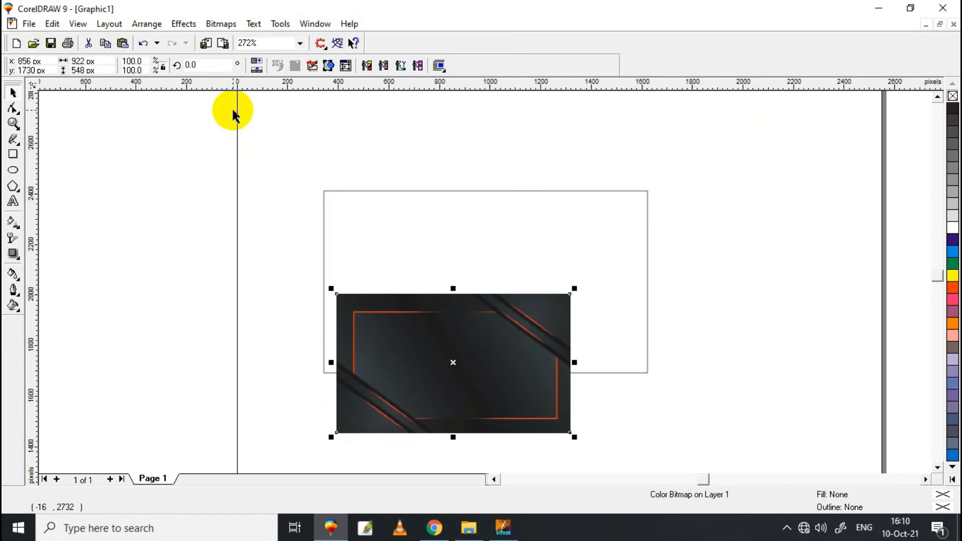
PowerClip the wallpaper image inside the 1280 × 720 px rectangle.
click(176, 25)
mouse_move(215, 129)
click(354, 128)
click(425, 195)
Edit the PowerClip contents, enlarge the wallpaper to about 1689 × 1004 px so it covers the rectangle, and finish editing.
right_click(464, 252)
click(498, 200)
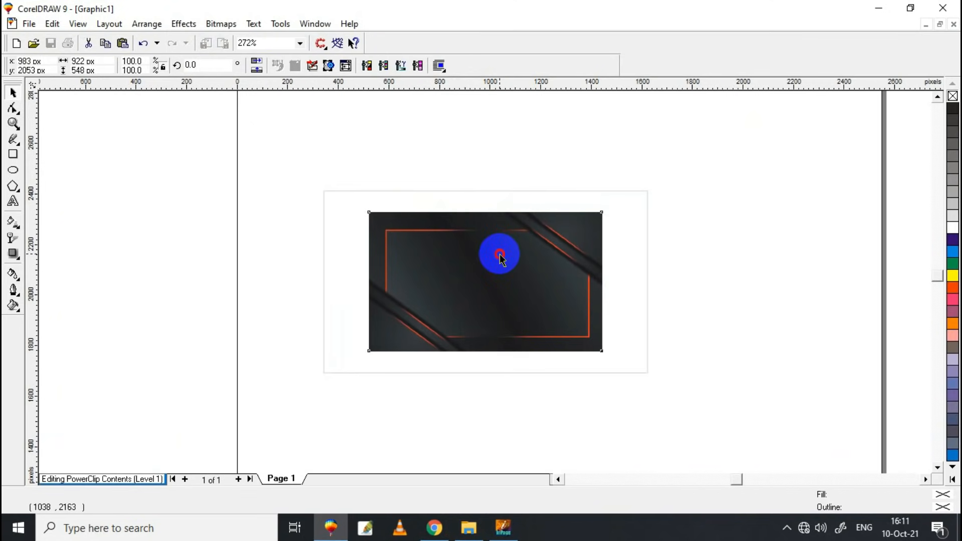
drag(605, 356, 672, 393)
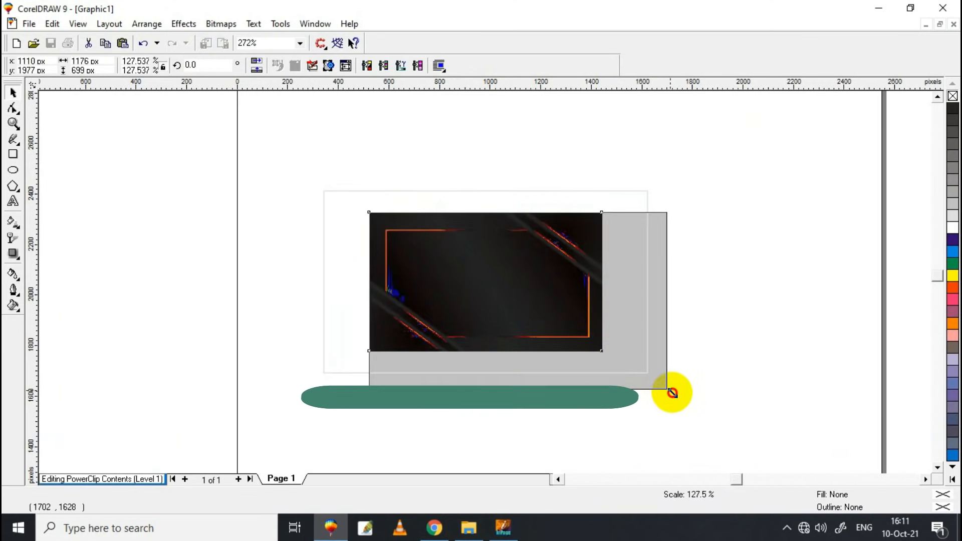
drag(361, 206, 236, 132)
right_click(381, 191)
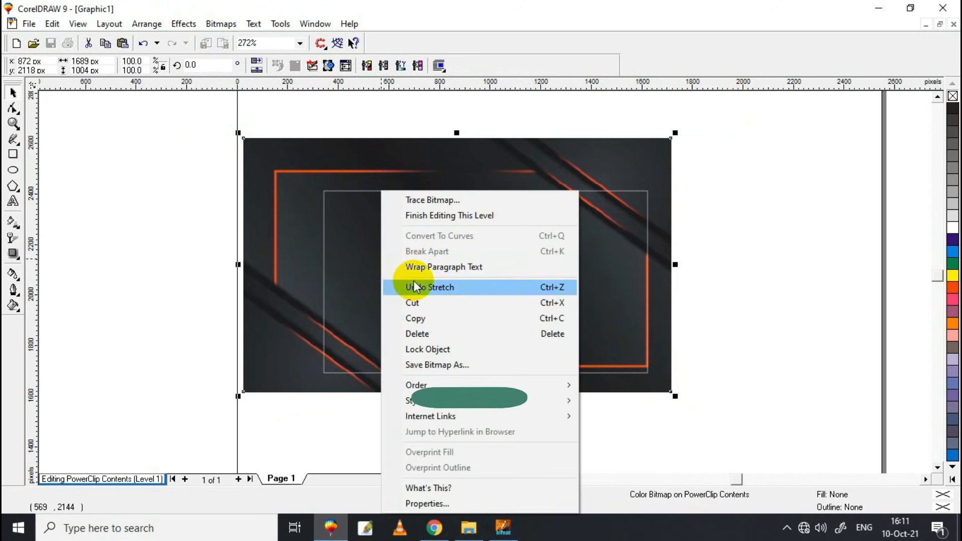
click(427, 216)
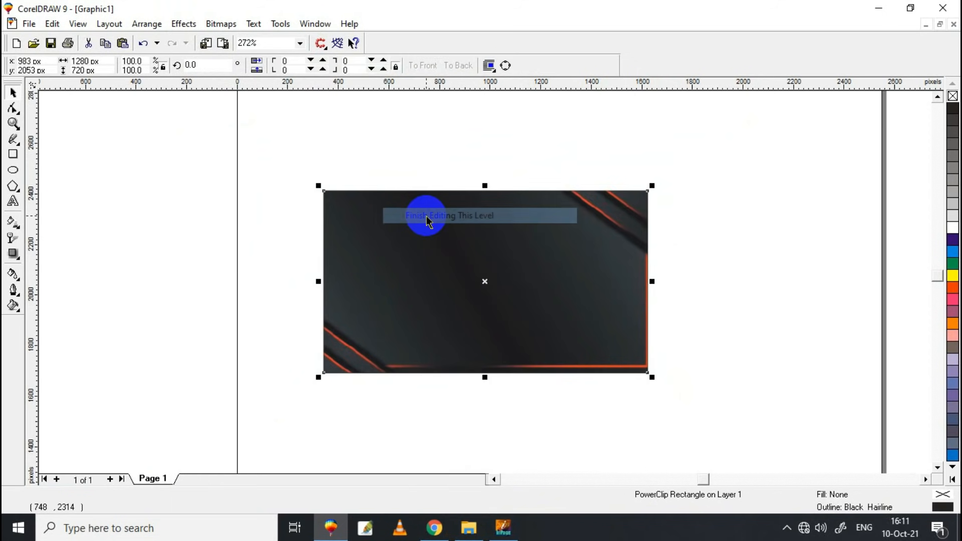
Paste the copied Urdu text, scale it down to about 1478 × 855 px and place it below the thumbnail rectangle.
right_click(744, 256)
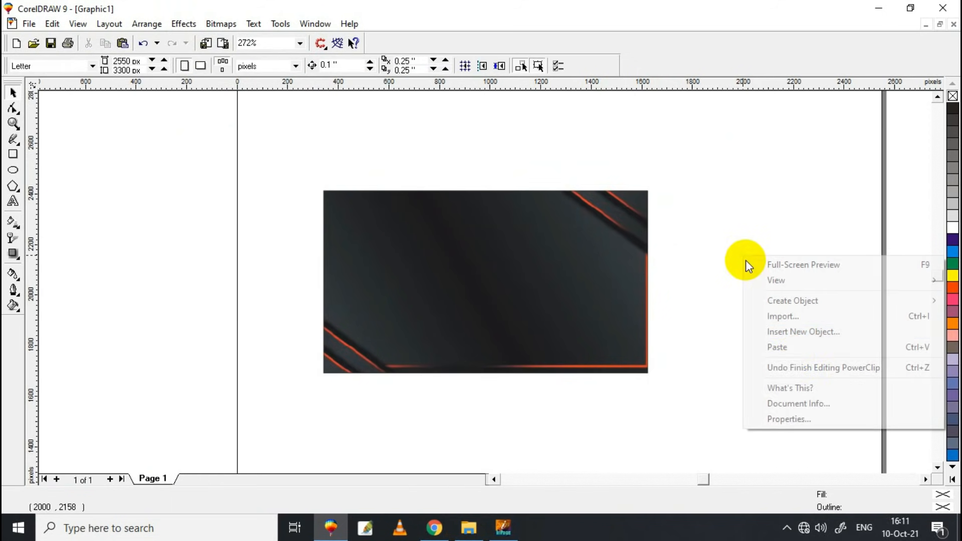
click(788, 345)
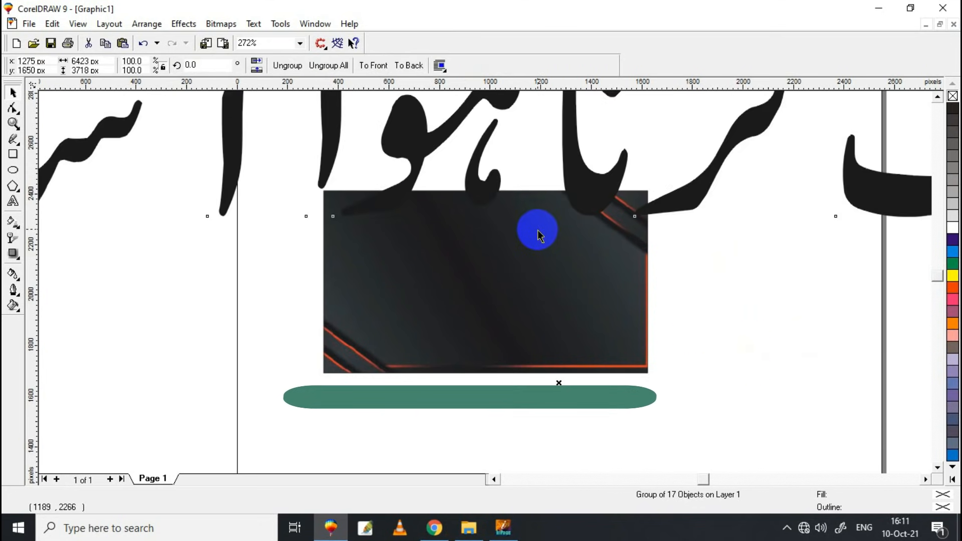
key(F4)
drag(804, 95, 320, 375)
drag(242, 423, 487, 335)
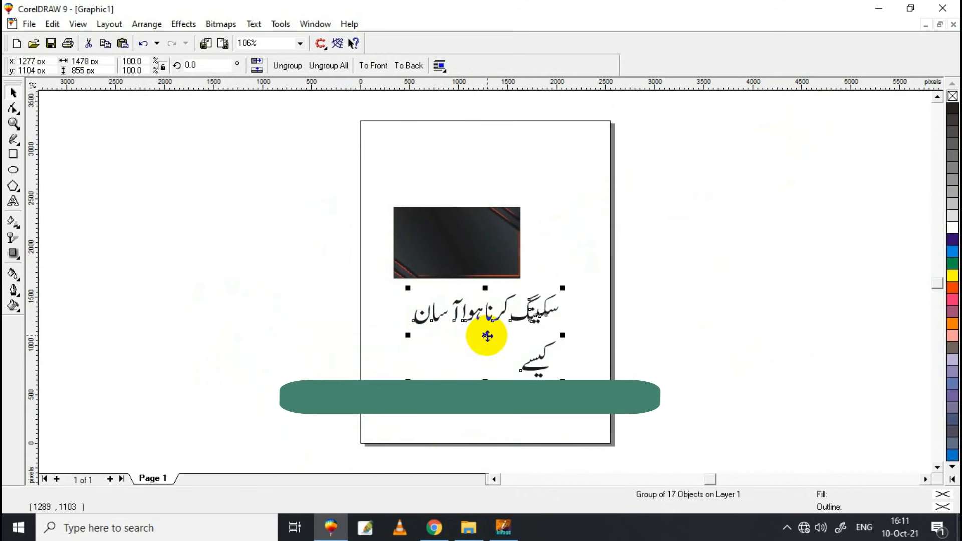
Ungroup the pasted text and group the letters of its first line as one object.
click(287, 65)
click(624, 294)
drag(576, 273, 429, 320)
key(ctrl+g)
Move the grouped first line onto the upper part of the background, shrink it to about 665 × 140 px and color it yellow.
drag(510, 306, 455, 227)
drag(403, 246, 434, 239)
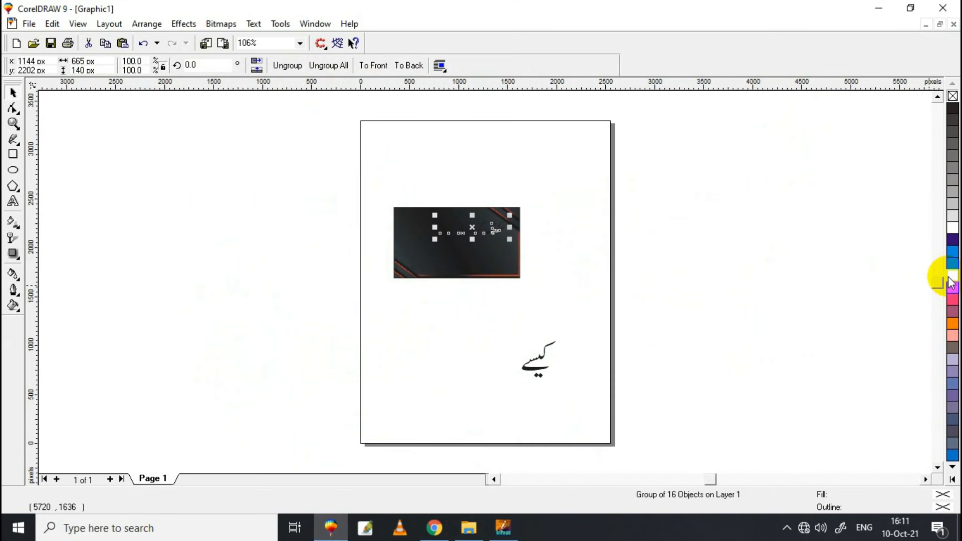
Move the word "کیسے" onto the background below the yellow line and give it a red fill with a white outline.
drag(594, 313, 485, 254)
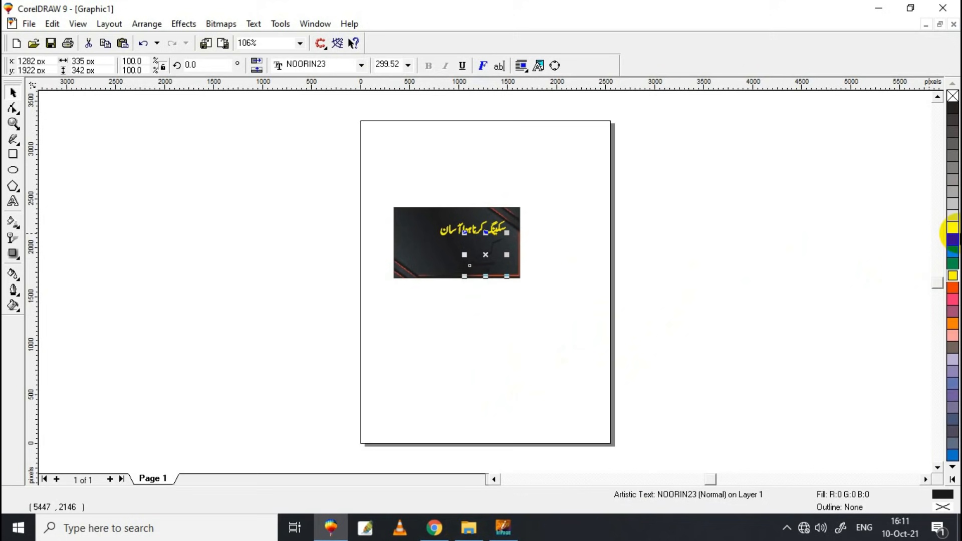
click(952, 288)
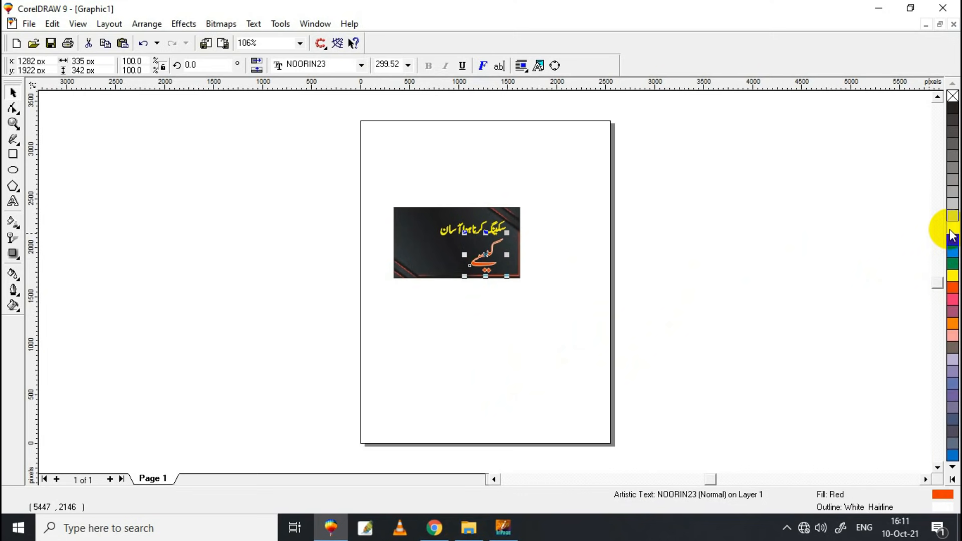
Set the outline of "کیسے" to 0.033 inches wide, placed behind the fill and scaled with the image.
key(F12)
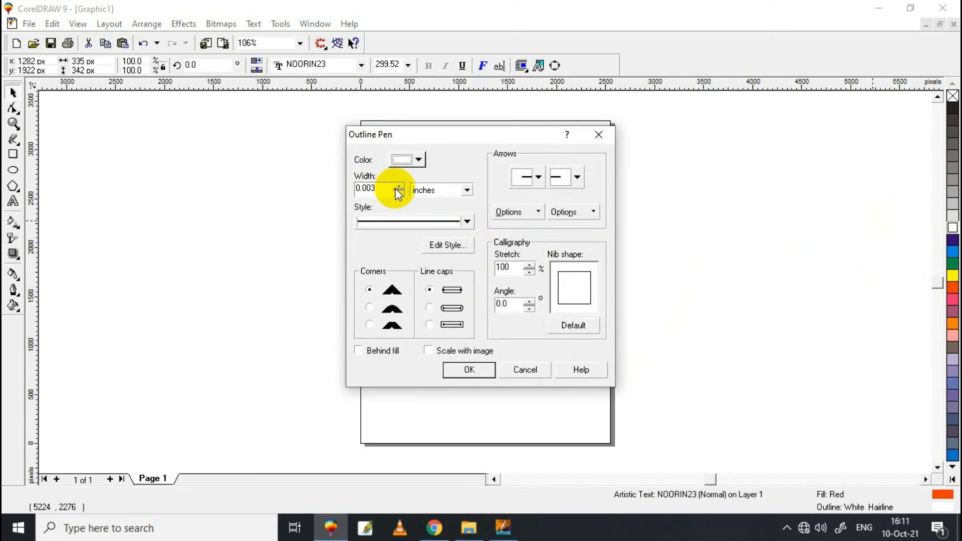
click(359, 350)
click(428, 350)
click(467, 369)
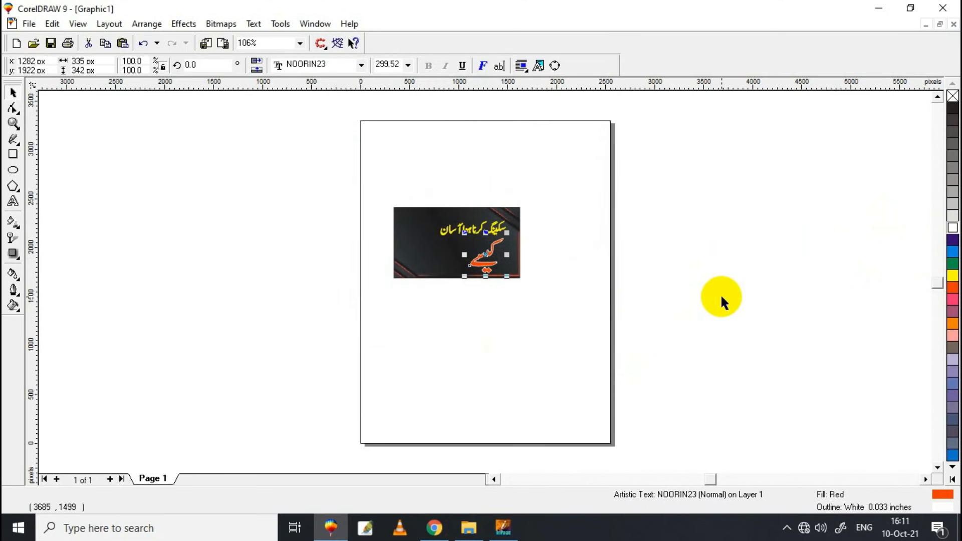
Adjust the position of the red word, then enlarge the yellow line to about 933 × 197 px near the thumbnail's upper edge.
key(F4)
drag(608, 387, 633, 372)
click(643, 230)
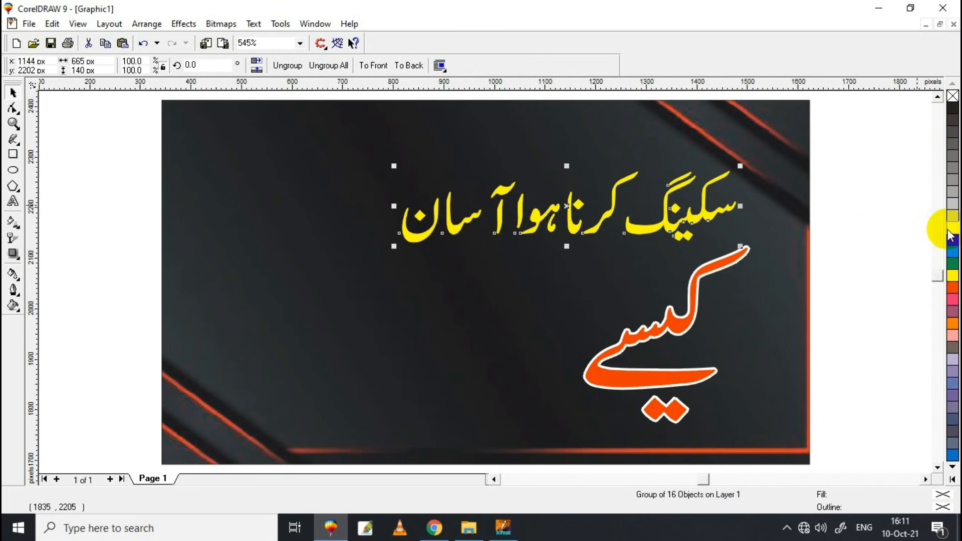
drag(394, 248, 254, 275)
drag(511, 262, 471, 201)
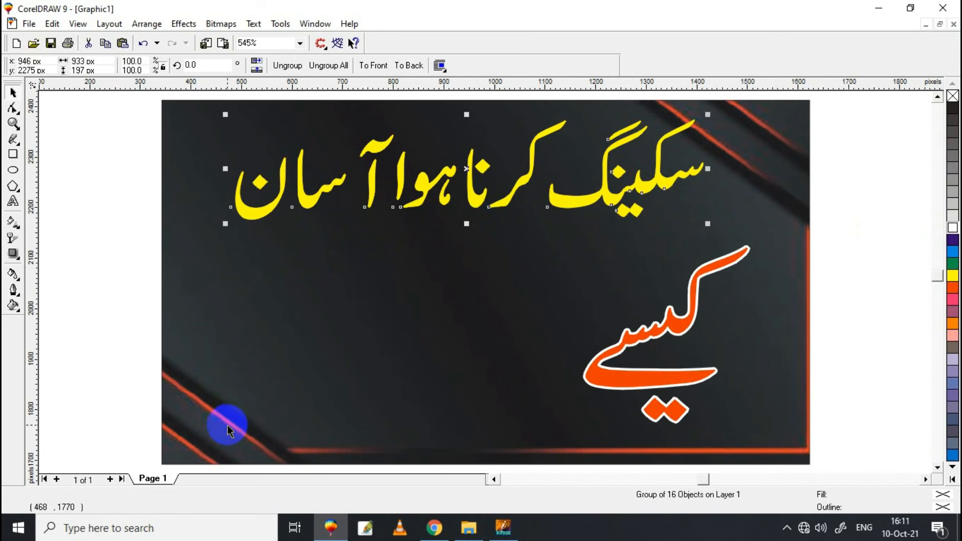
Add the artistic text "Cam Scanner" below the yellow line, beside the red word.
click(13, 200)
click(259, 281)
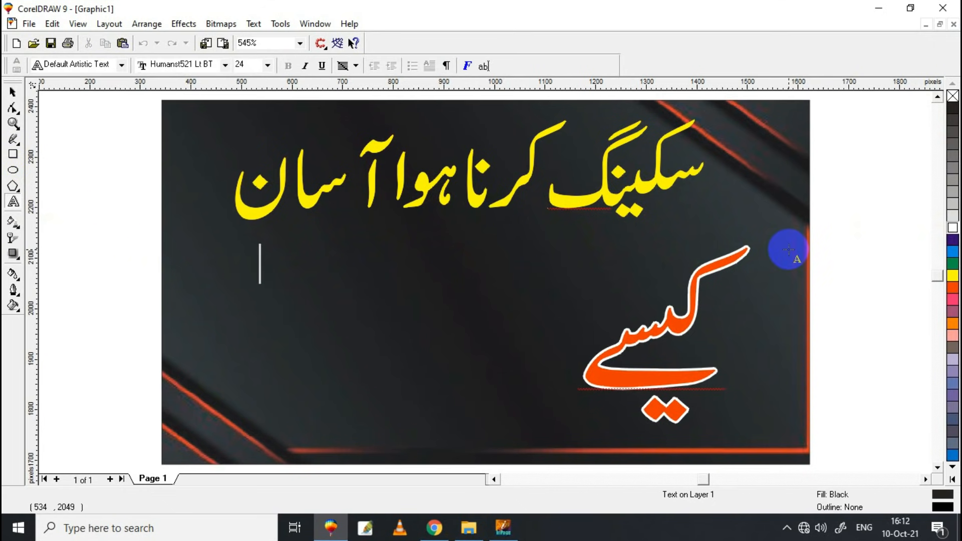
text(Cam)
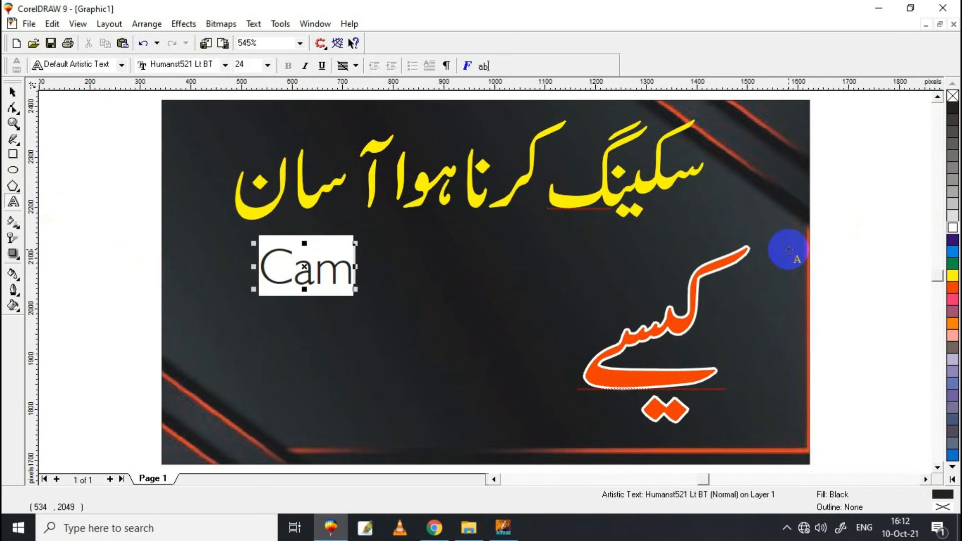
text( Scan)
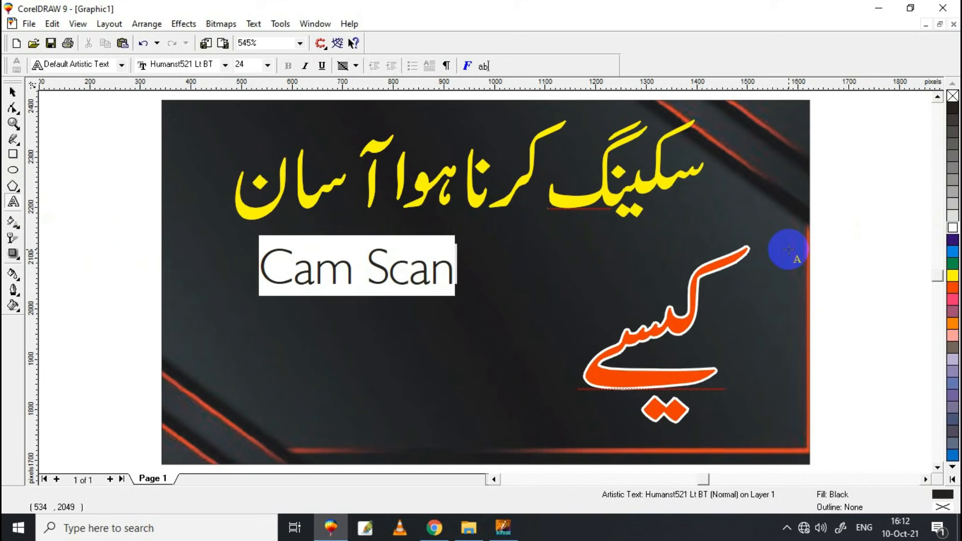
text(ner)
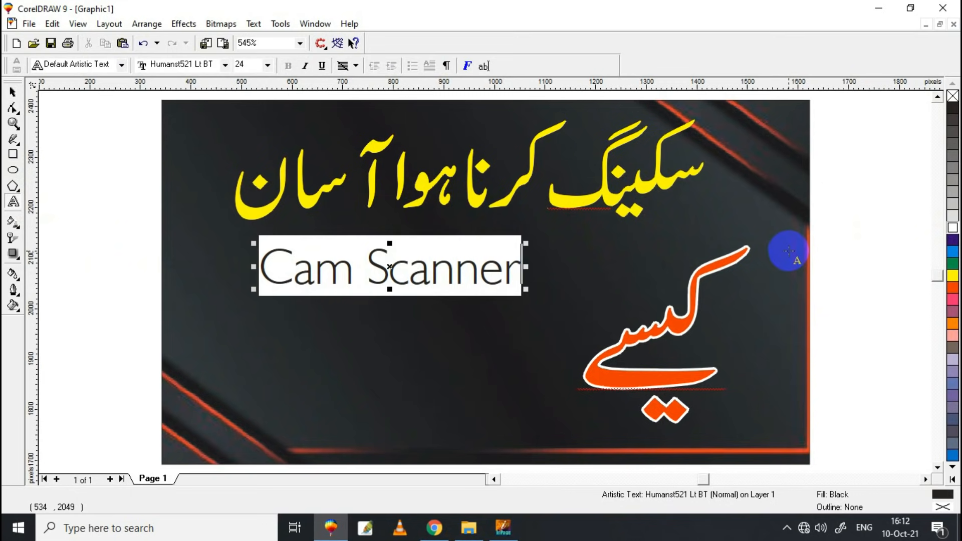
Try to set the "Cam Scanner" text in the Impact font with a white fill.
click(195, 70)
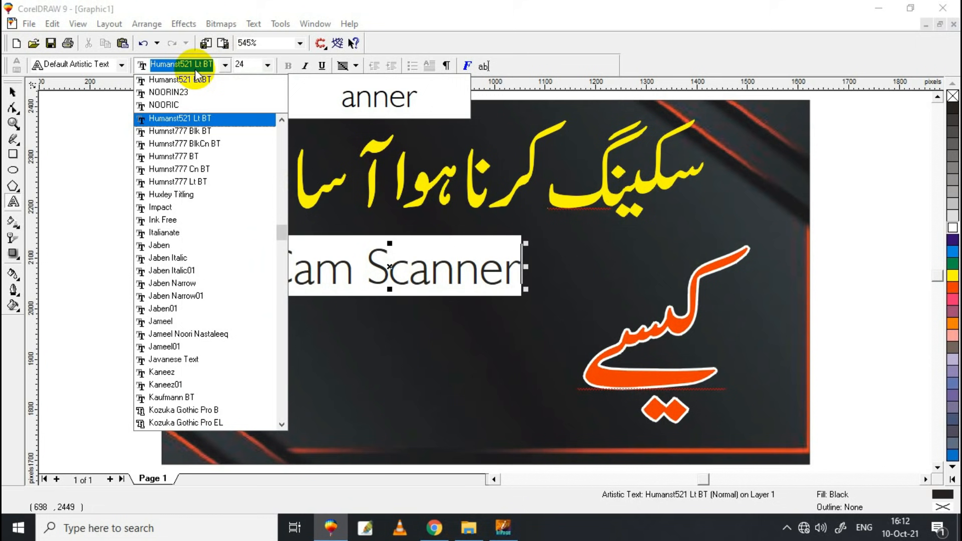
click(184, 207)
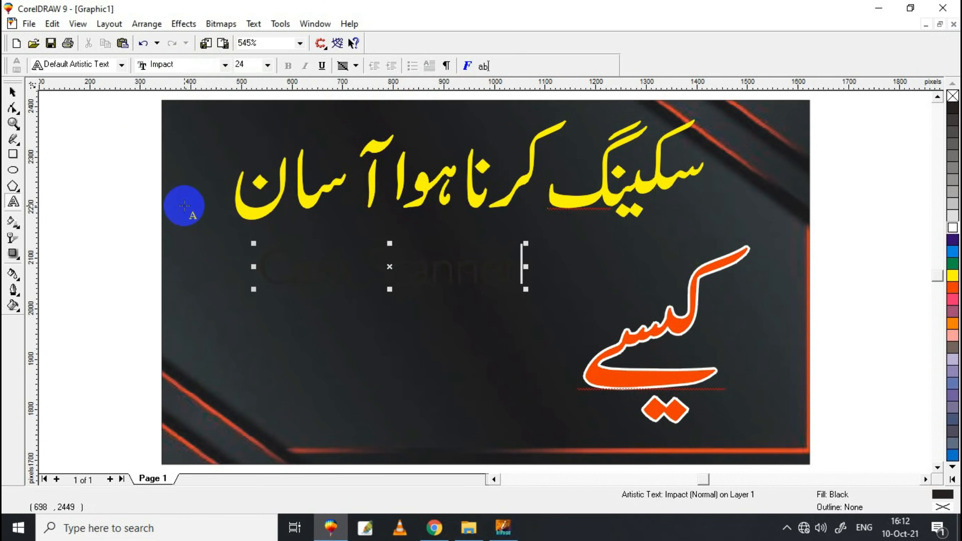
click(952, 229)
click(102, 64)
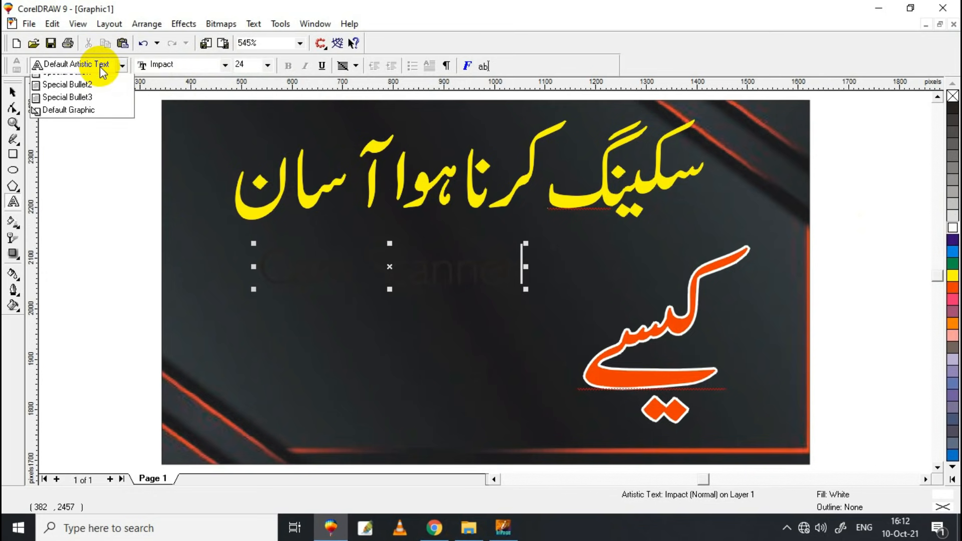
click(224, 66)
click(223, 66)
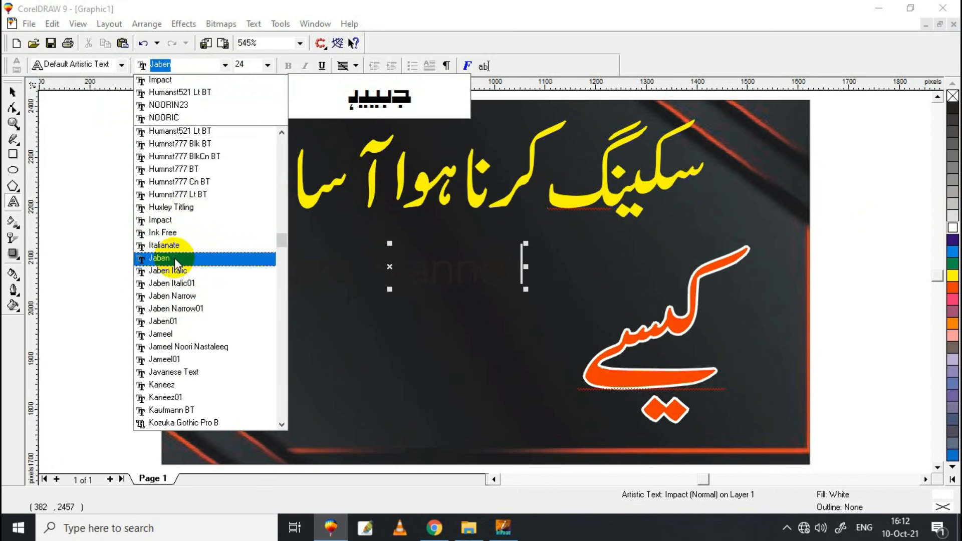
click(171, 220)
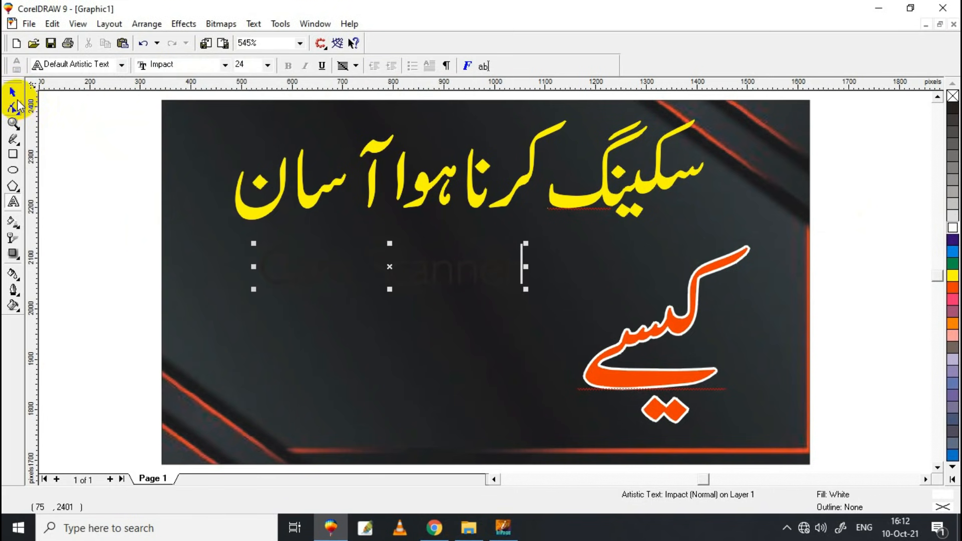
Give the "Cam Scanner" text a green fill and a white outline.
click(11, 93)
click(953, 230)
right_click(953, 229)
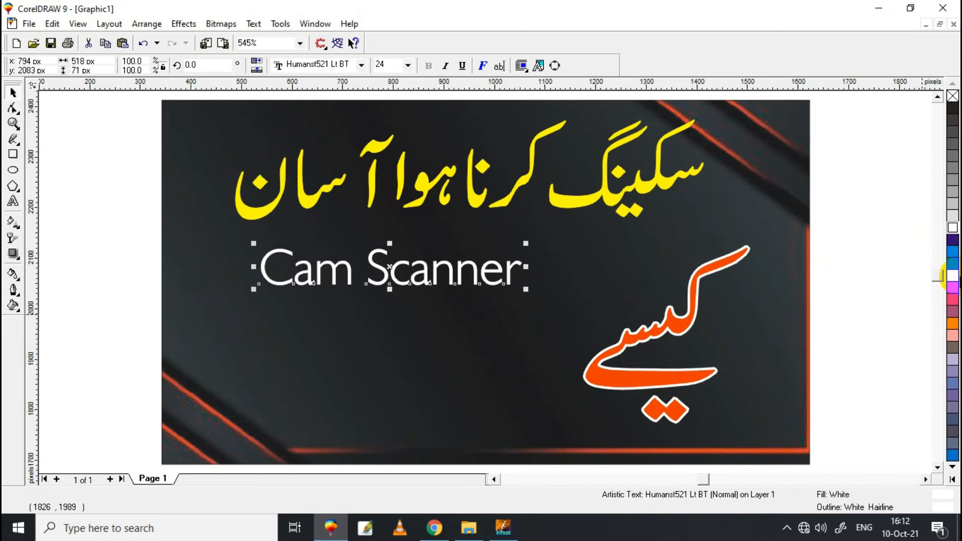
click(953, 255)
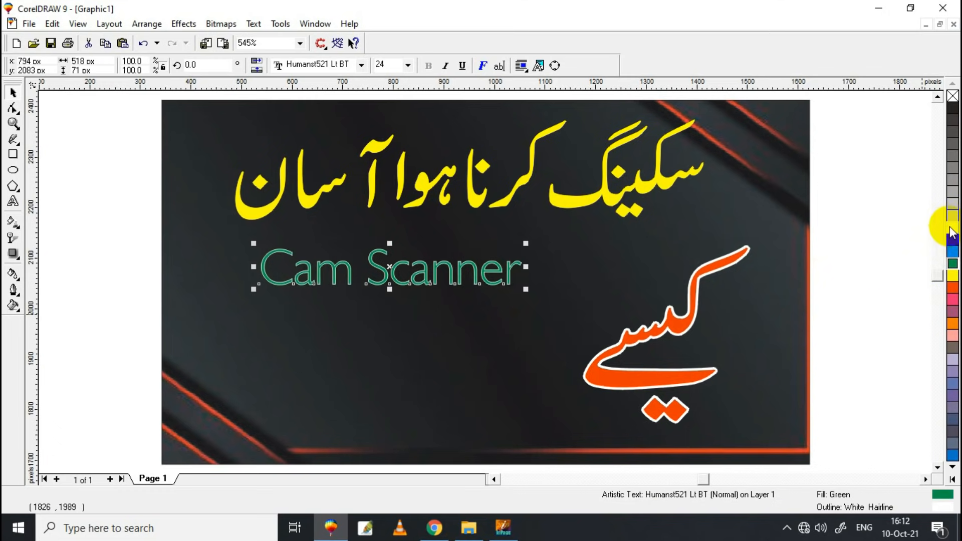
Set the outline of "Cam Scanner" to 0.043 inches wide, placed behind the fill and scaled with the image.
key(F12)
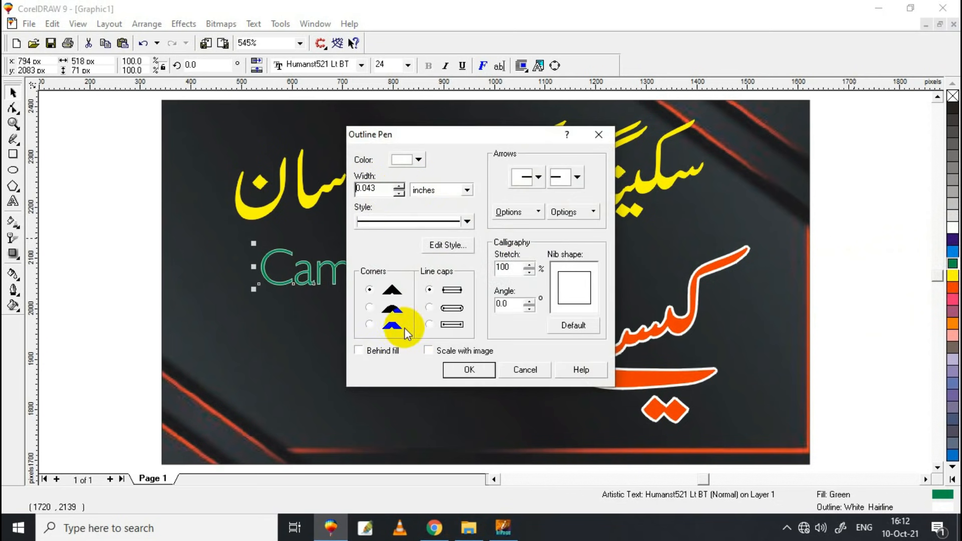
click(379, 351)
click(463, 369)
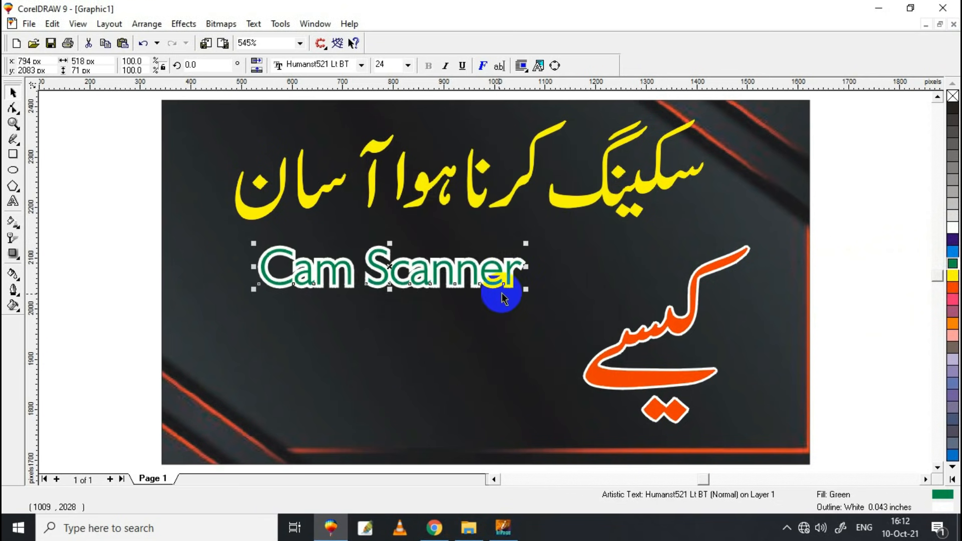
Enlarge "Cam Scanner" to about 684 × 93 px below the yellow line and change its font to MelodBold.
drag(522, 290, 603, 320)
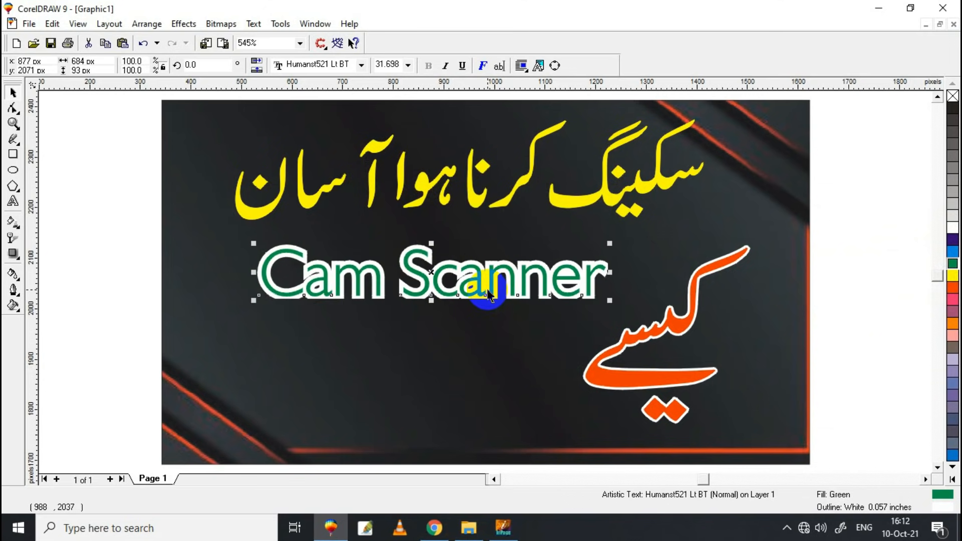
drag(488, 294, 463, 299)
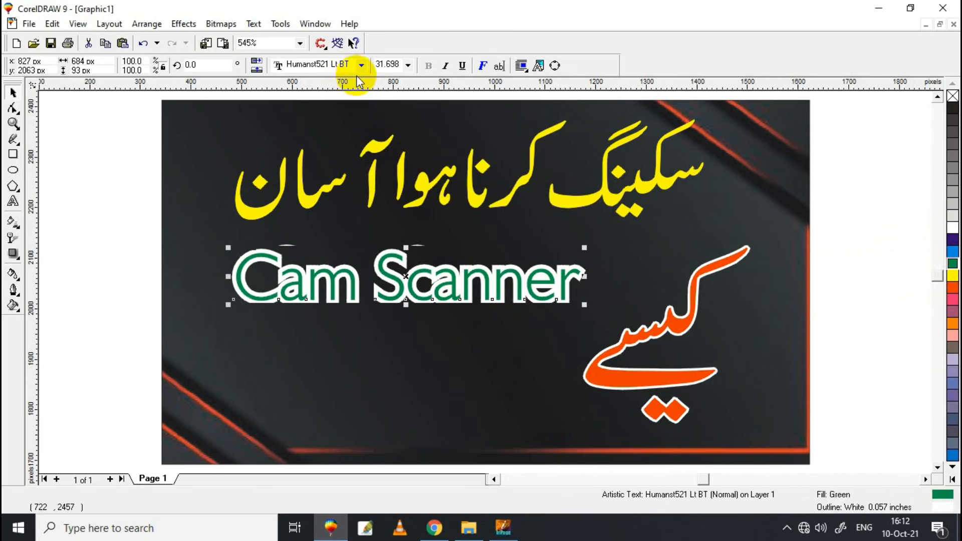
click(361, 66)
scroll(289, 396, down, 5)
scroll(290, 396, down, 7)
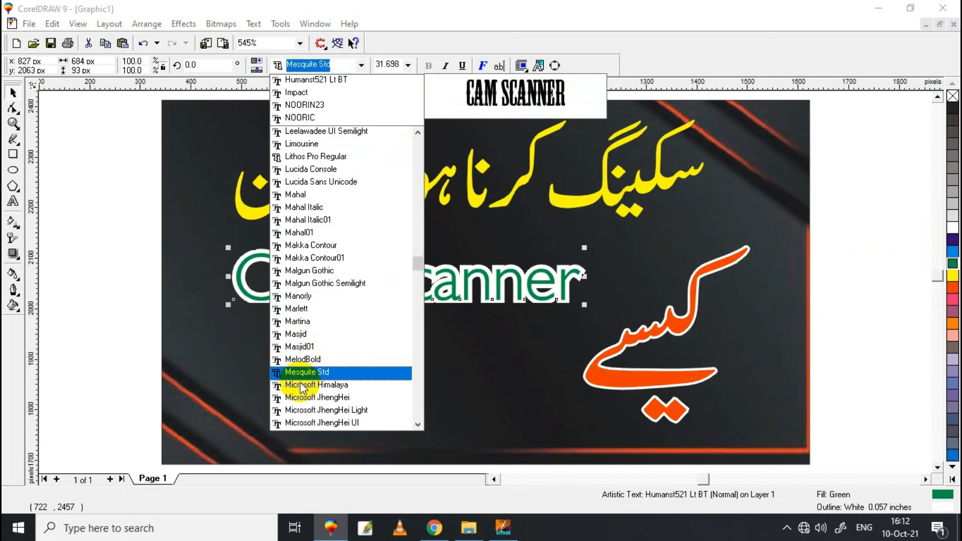
click(298, 360)
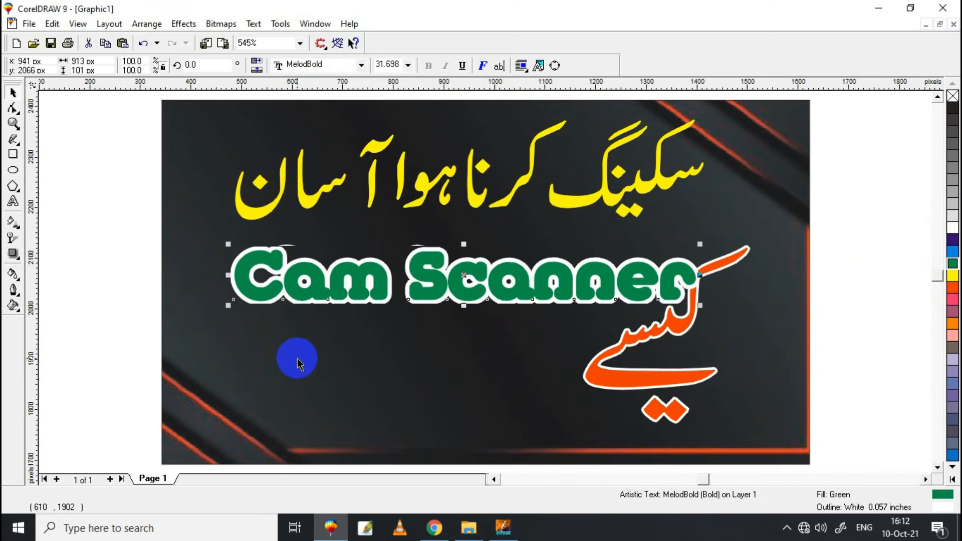
Shrink the "Cam Scanner" title to about 694 × 77 px and set its outline width to 0.023 inches.
drag(645, 247, 545, 260)
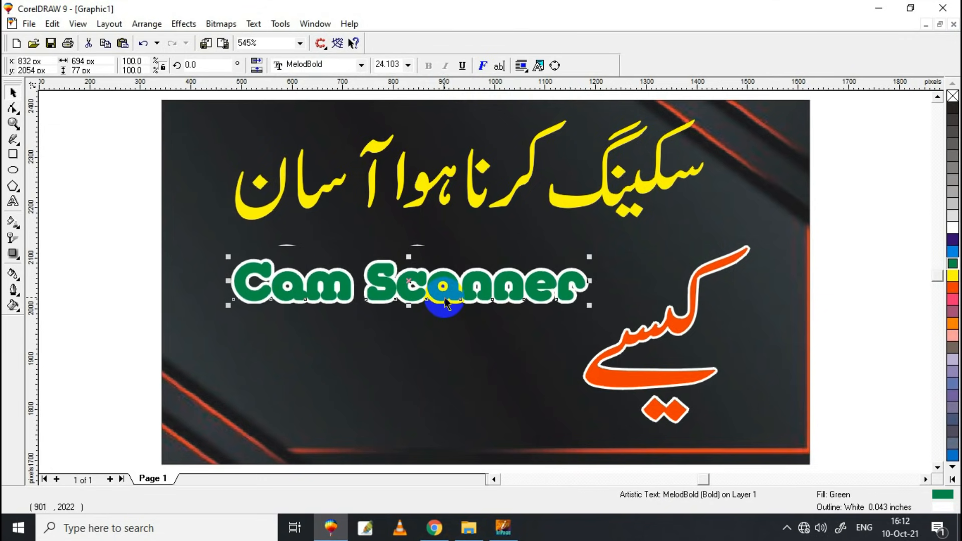
key(F12)
click(457, 371)
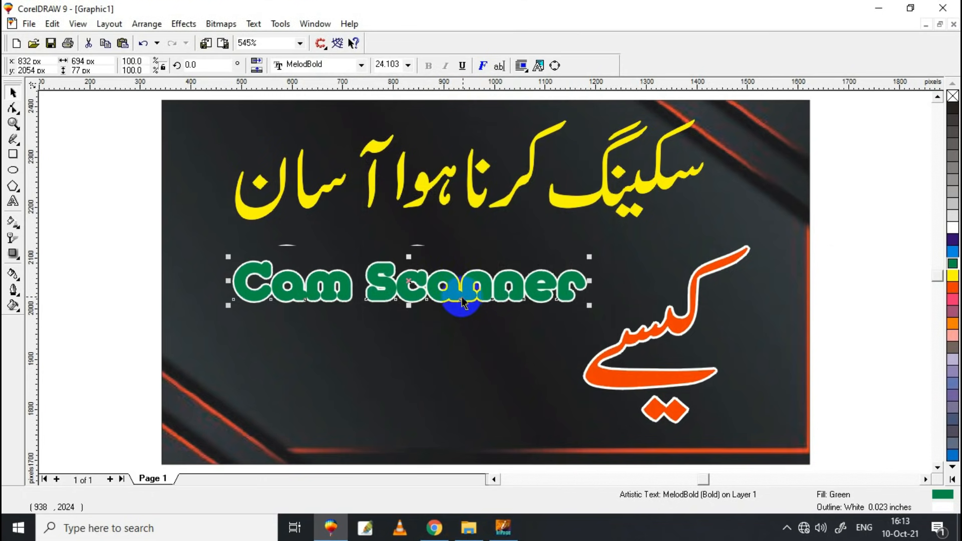
Make a red-filled copy of the "Cam Scanner" title below it and replace the copy's text with "Online camscanner".
drag(410, 282, 399, 360)
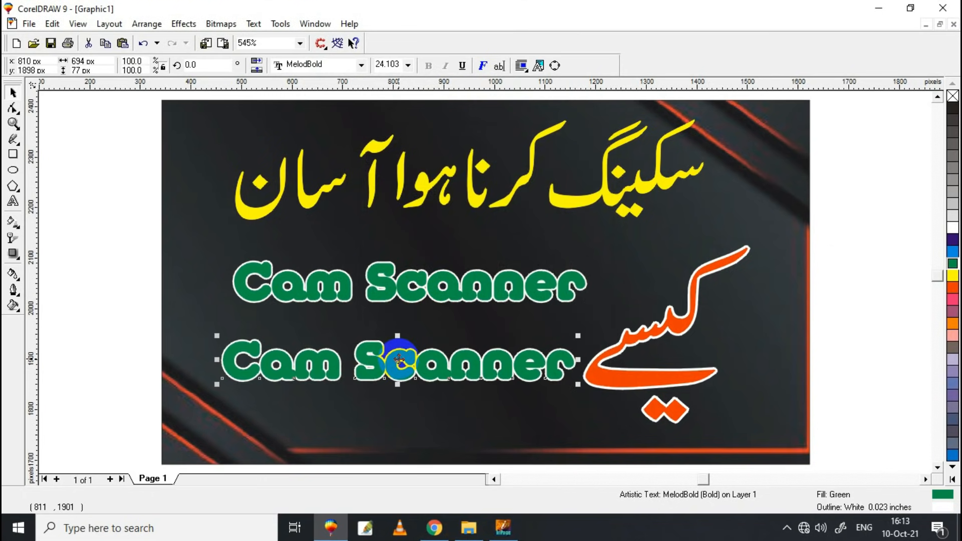
click(952, 287)
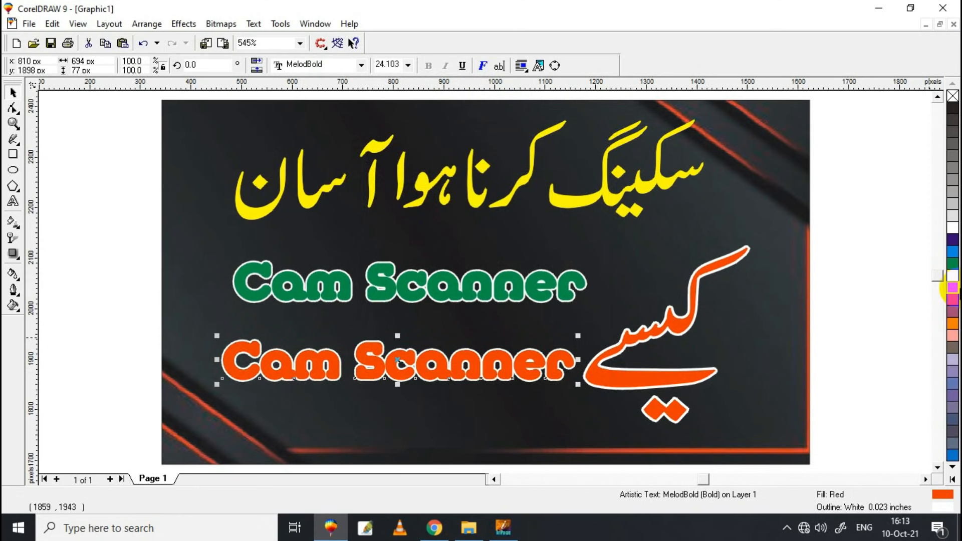
key(F8)
key(BackSpace)
key(BackSpace)
key(BackSpace)
key(BackSpace)
key(BackSpace)
key(BackSpace)
key(BackSpace)
key(BackSpace)
key(BackSpace)
key(BackSpace)
key(BackSpace)
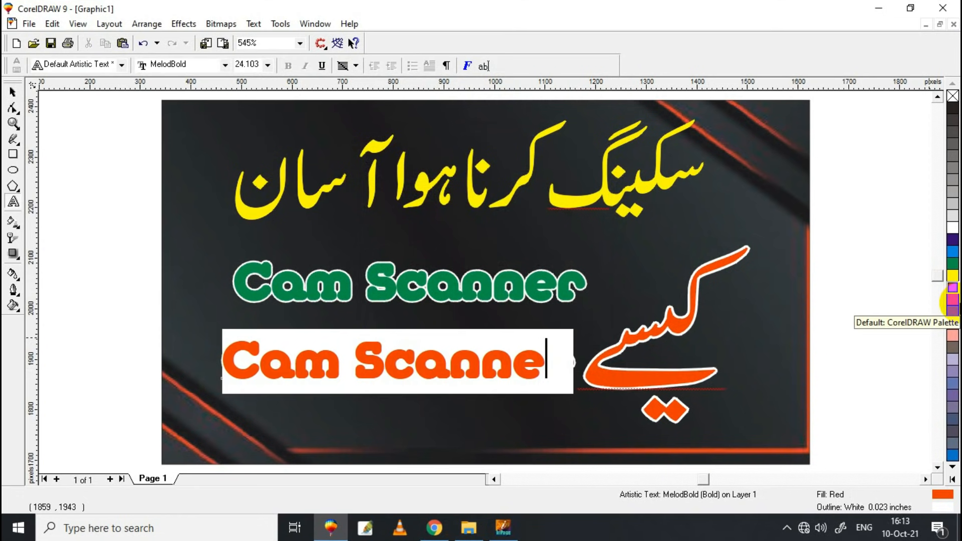
text(O)
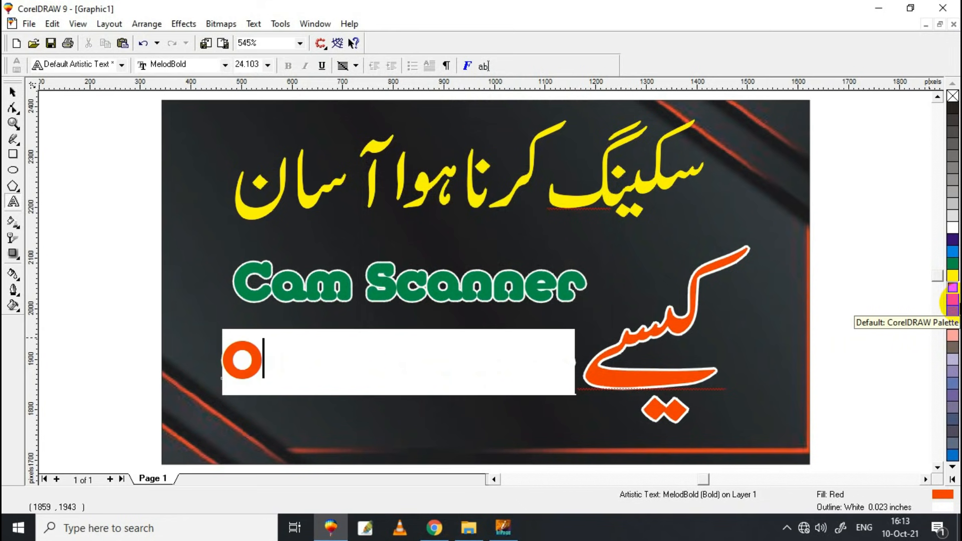
text(nline c)
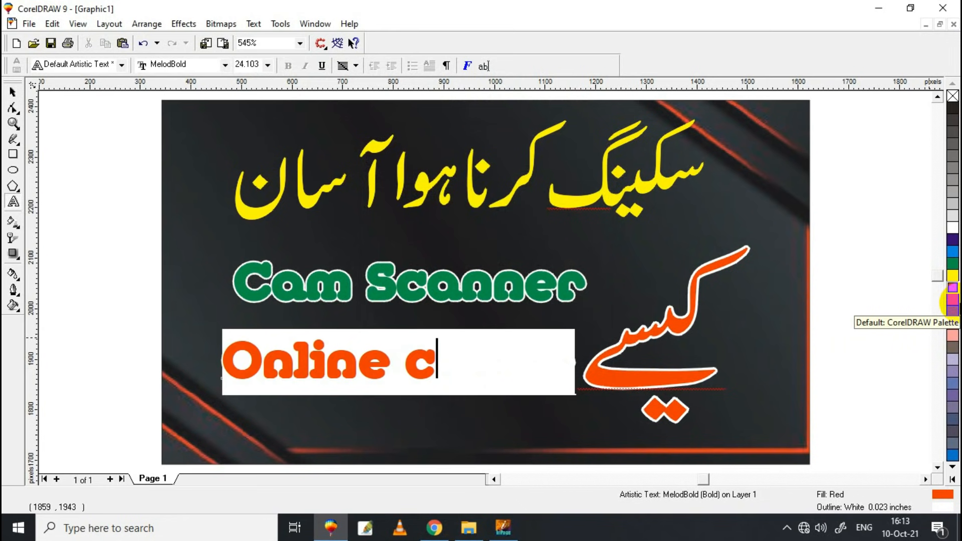
text(am)
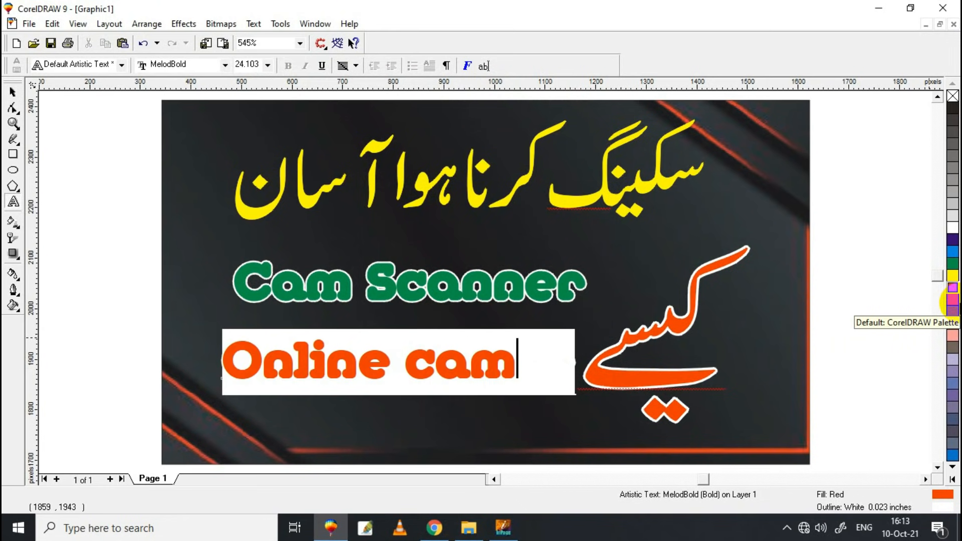
text(scae)
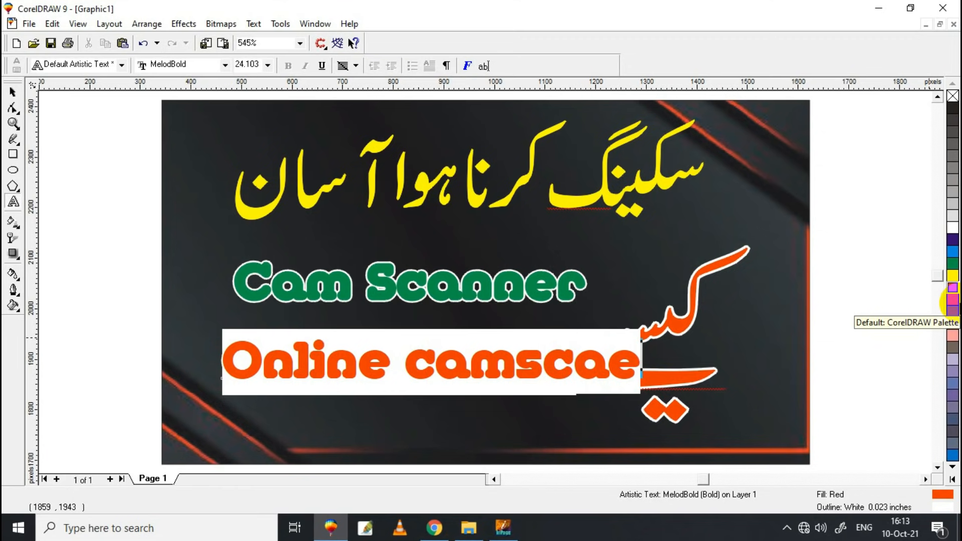
text(nner)
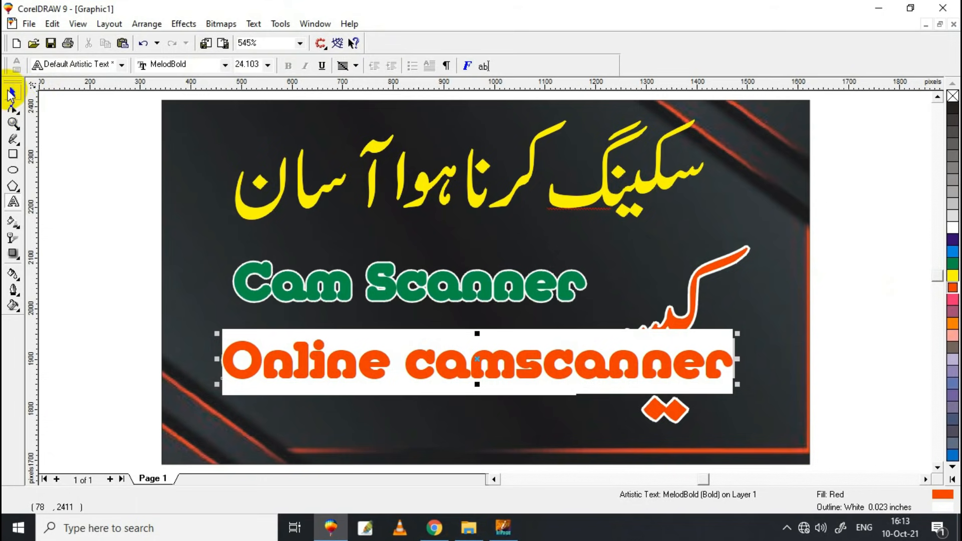
click(12, 92)
Shrink "Online camscanner" to about 619 × 49 px just below the green title, with a yellow fill and blue outline.
drag(731, 333, 378, 325)
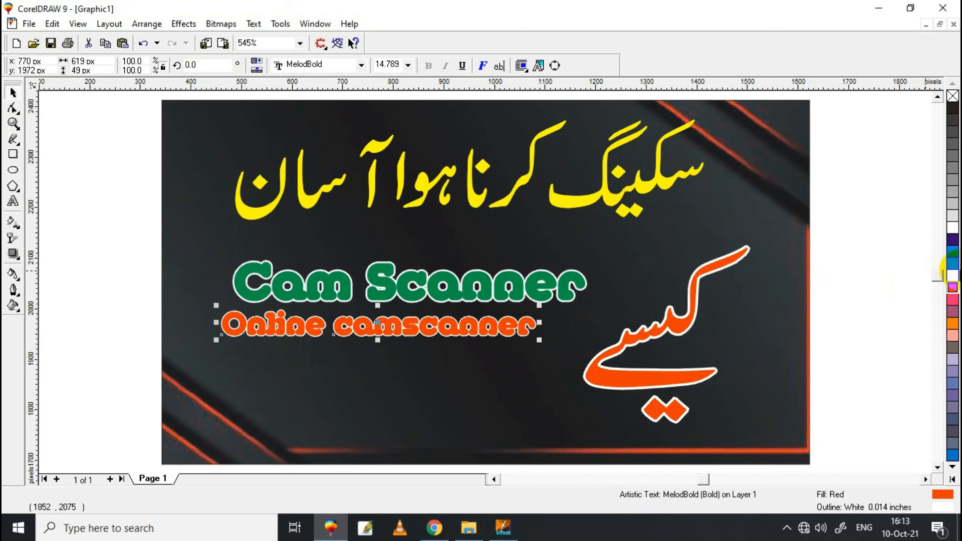
click(951, 279)
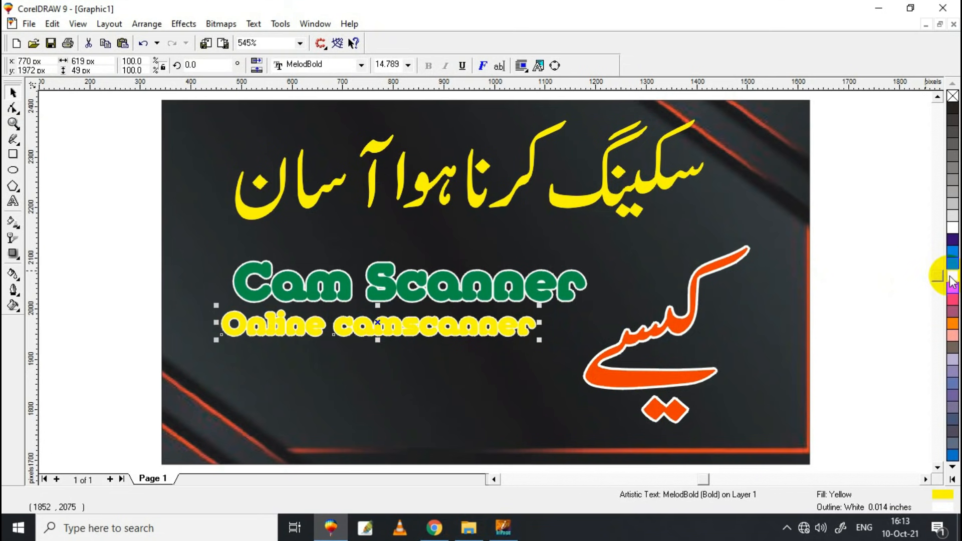
right_click(954, 241)
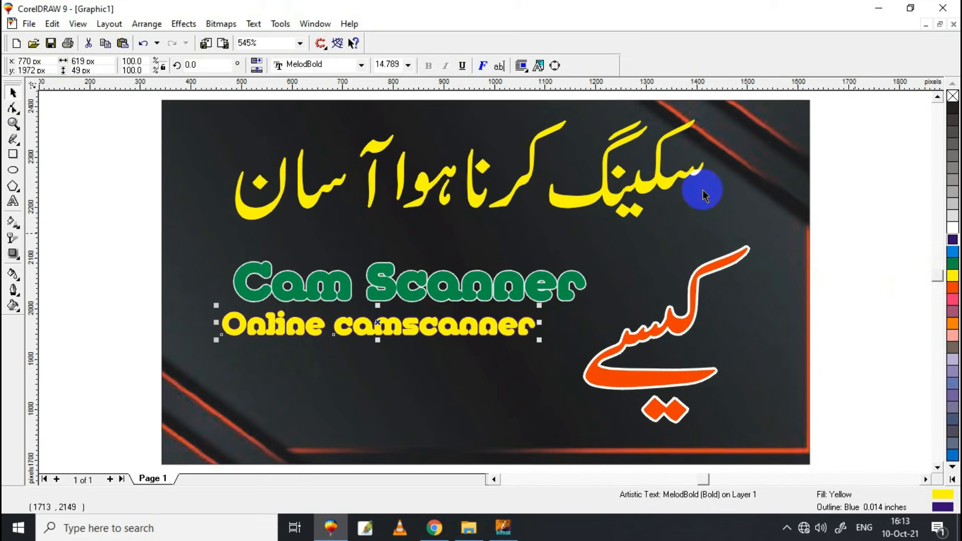
Restyle "Online camscanner" in the Martina font at about 651 × 70 px, with a red fill and white outline.
click(361, 66)
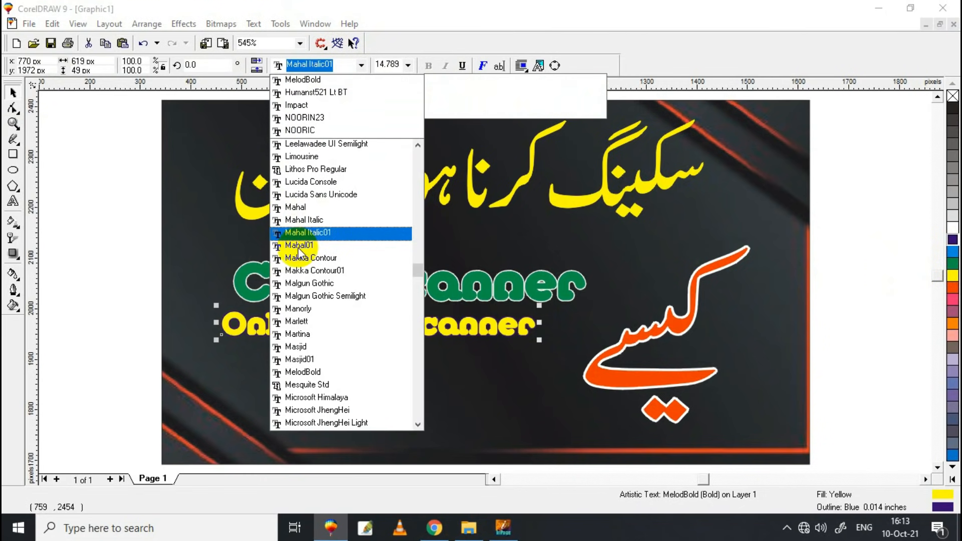
click(315, 335)
click(454, 339)
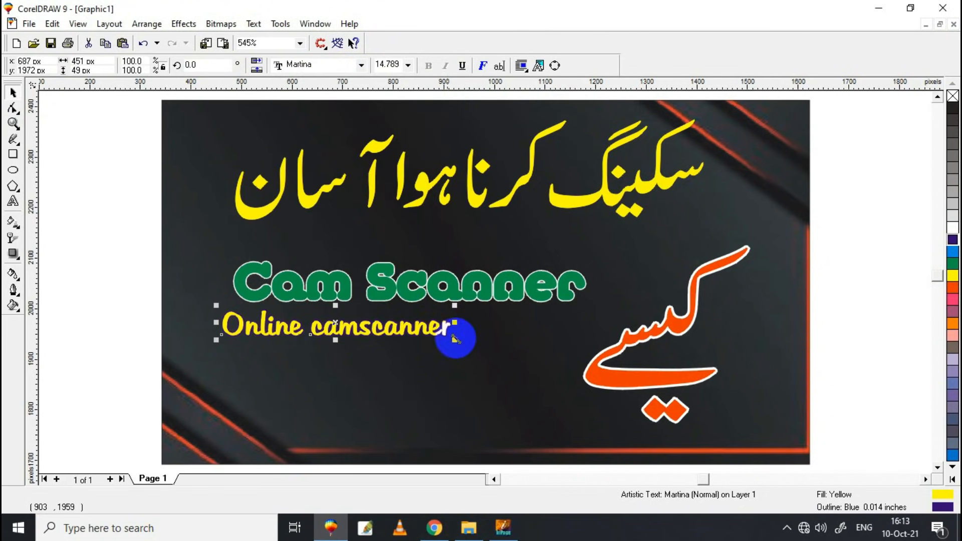
drag(454, 339, 553, 372)
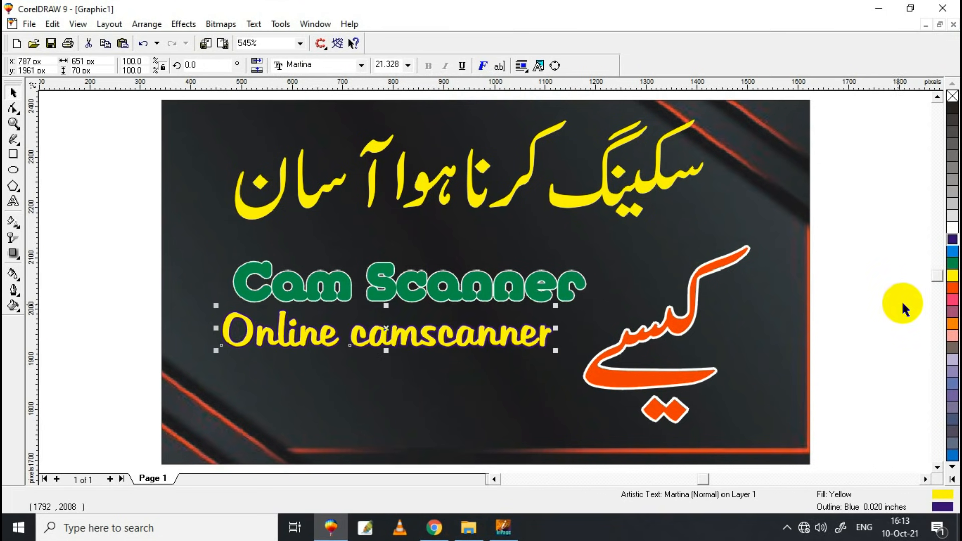
click(955, 288)
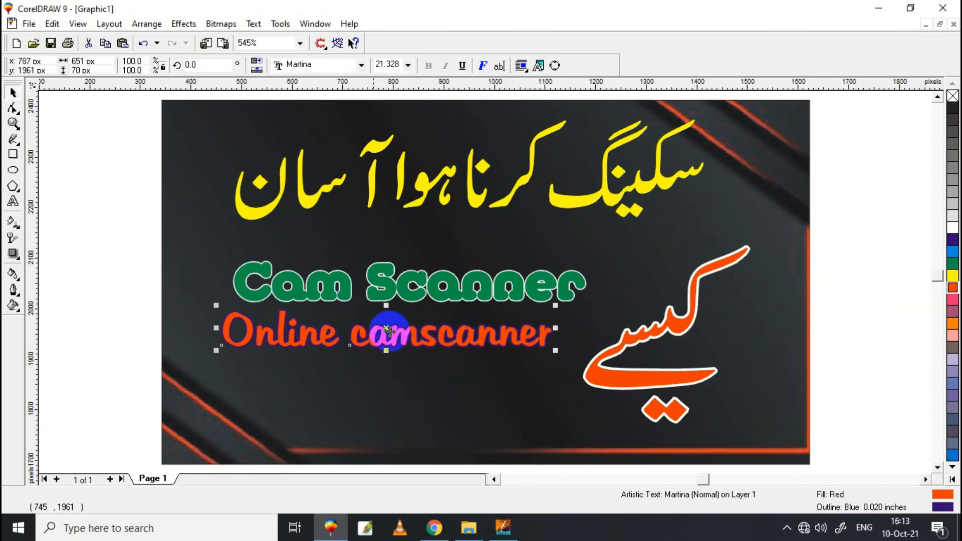
right_click(952, 227)
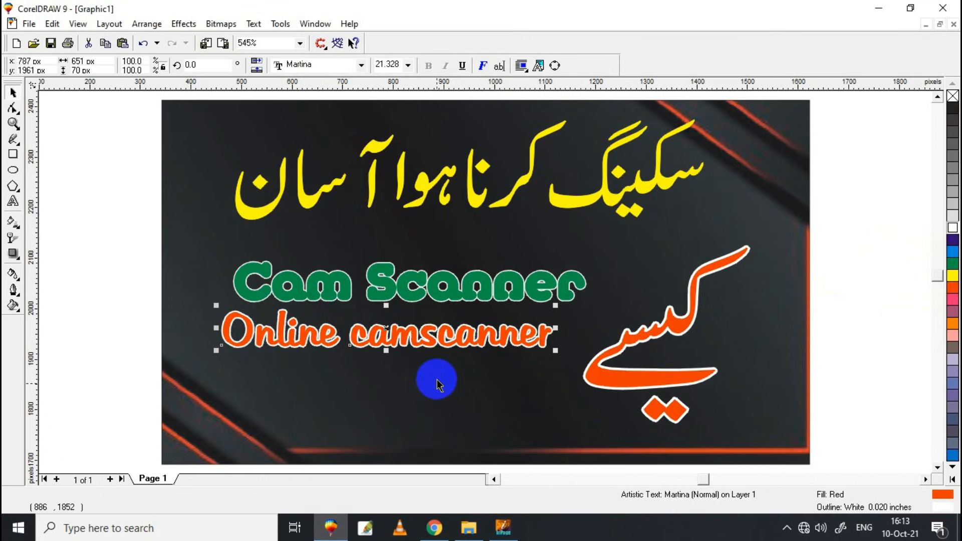
Move "Online camscanner" above the yellow Urdu line at a smaller size, and shift the green "Cam Scanner" title slightly up.
drag(414, 344, 421, 131)
drag(561, 100, 442, 130)
drag(229, 141, 247, 140)
drag(381, 302, 383, 281)
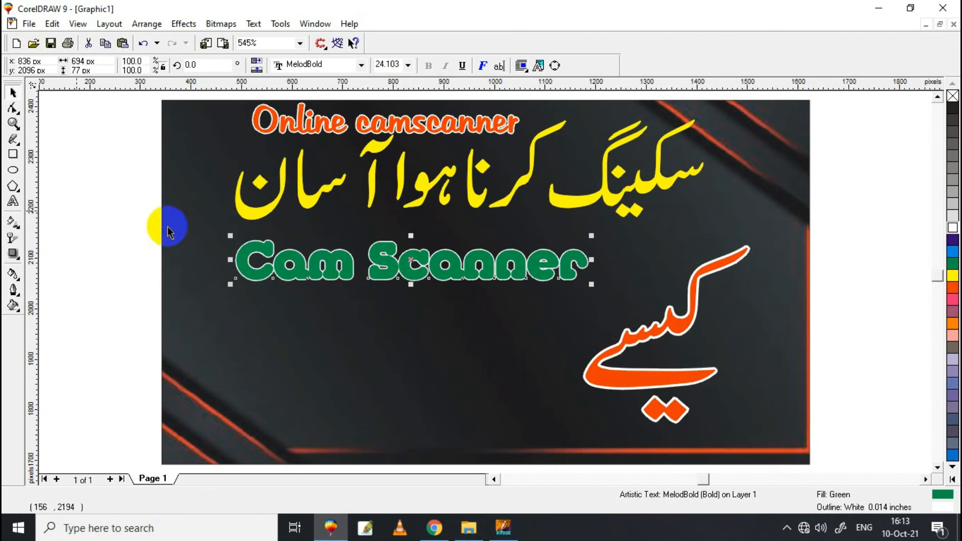
Duplicate the green "Cam Scanner" title into the empty area below it and replace the copy's text with "?".
drag(386, 281, 355, 362)
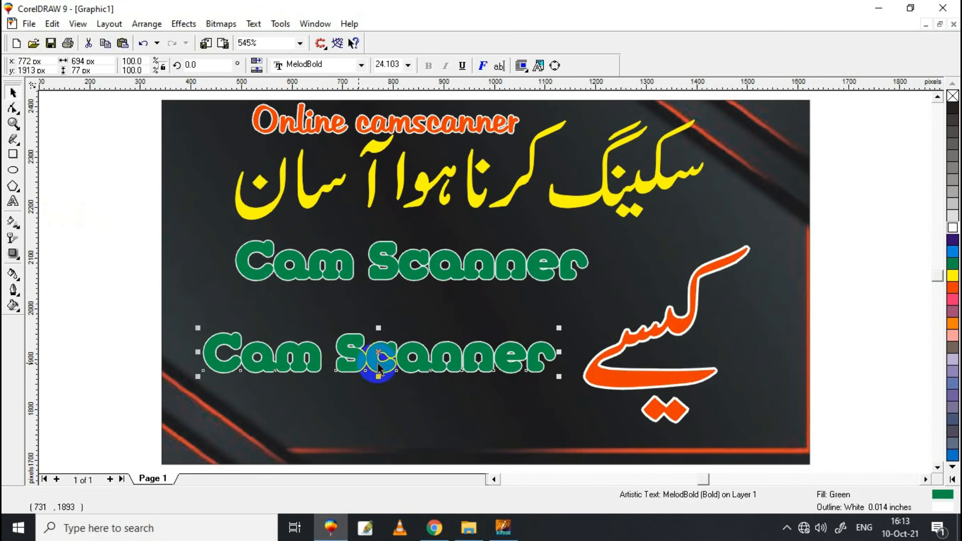
click(473, 359)
key(BackSpace)
key(BackSpace)
key(BackSpace)
key(BackSpace)
key(BackSpace)
key(BackSpace)
key(BackSpace)
key(BackSpace)
key(BackSpace)
key(BackSpace)
key(BackSpace)
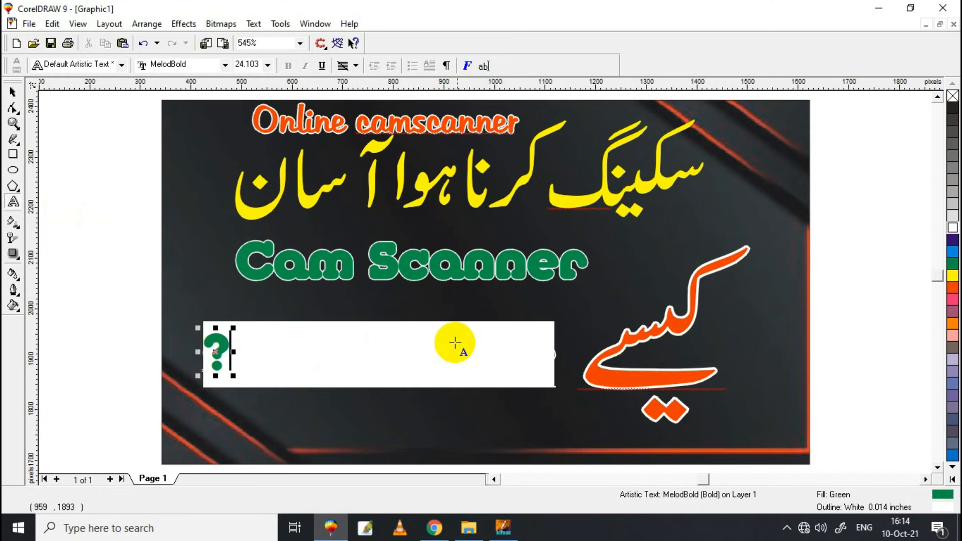
click(13, 93)
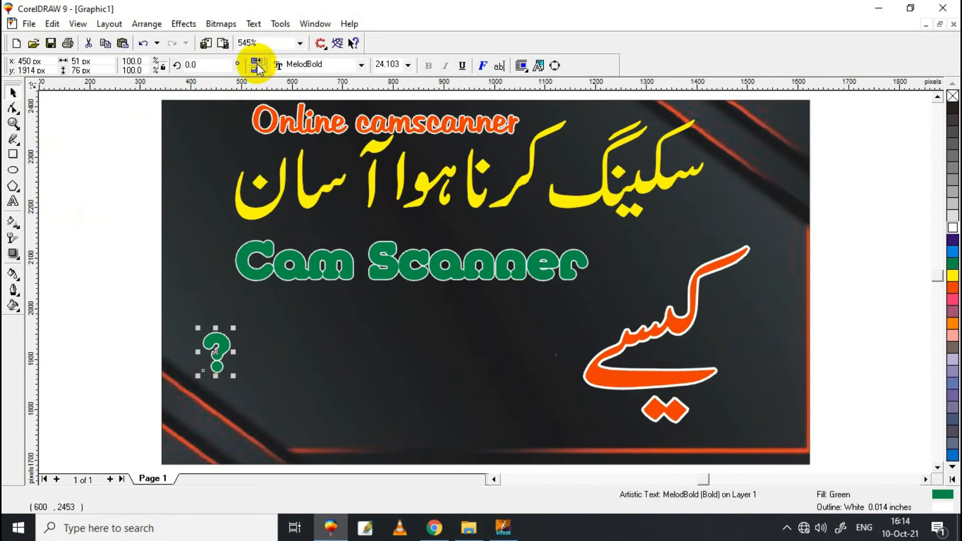
Mirror the "?" horizontally, enlarge it to about 100 × 150 px, and place it just left of the red Urdu word.
drag(233, 376, 285, 412)
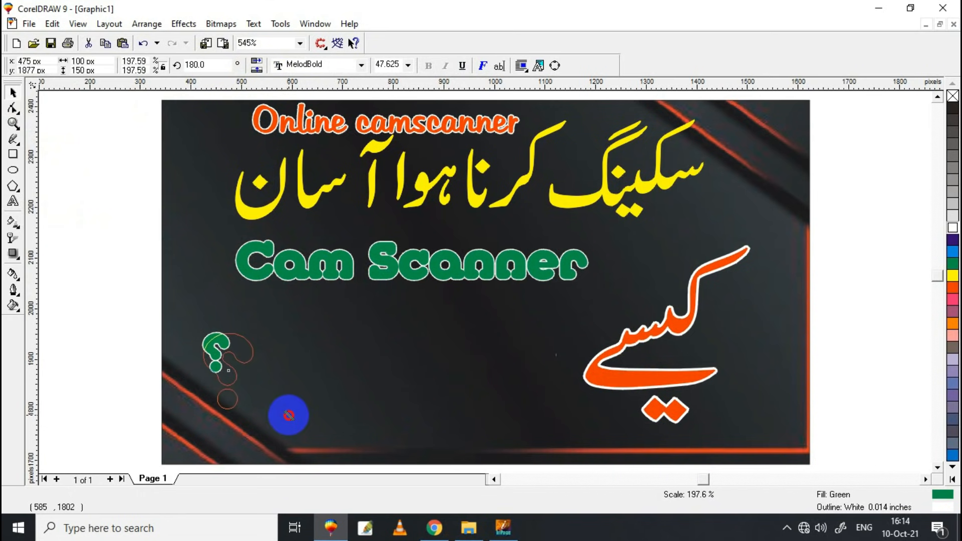
drag(230, 383, 542, 363)
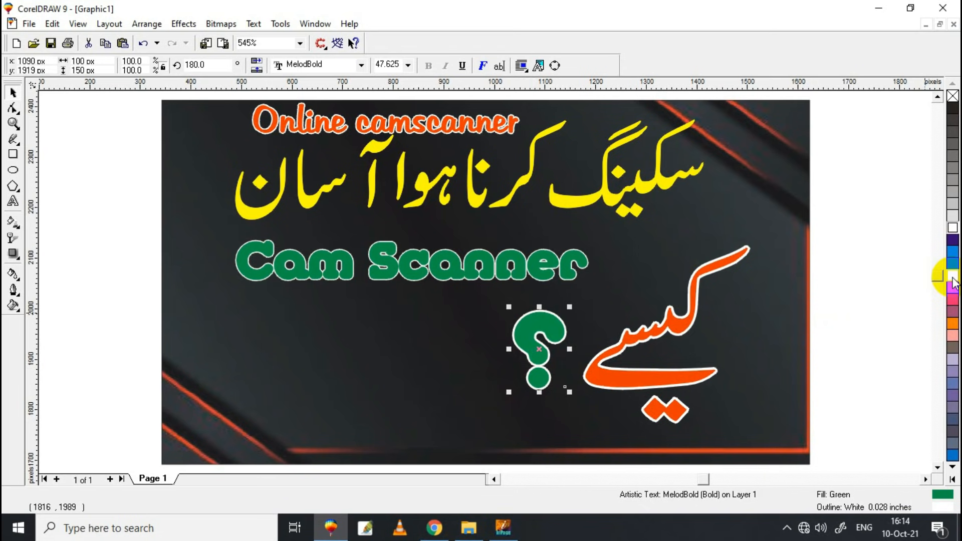
Try yellow and green fills on the "?", then settle on a cyan fill with a white outline.
click(952, 277)
right_click(954, 240)
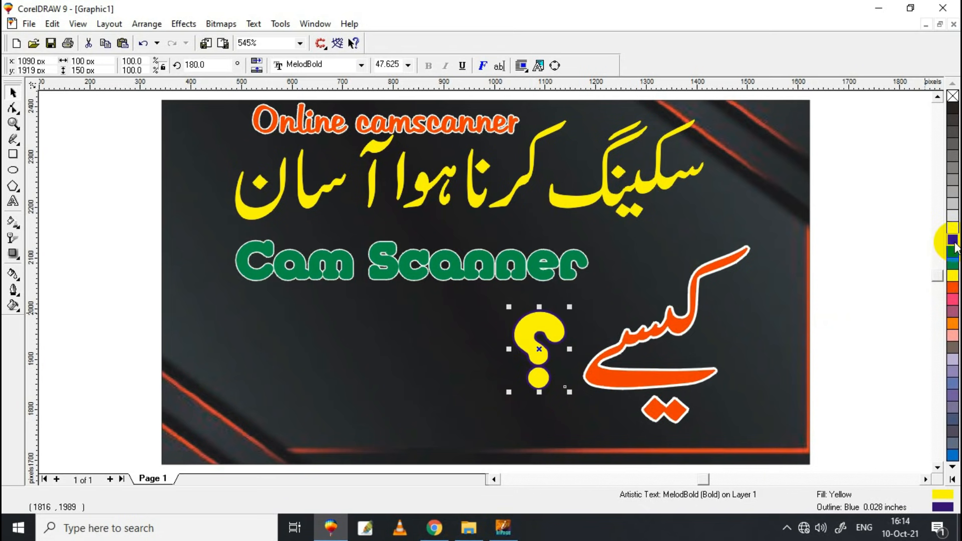
click(953, 265)
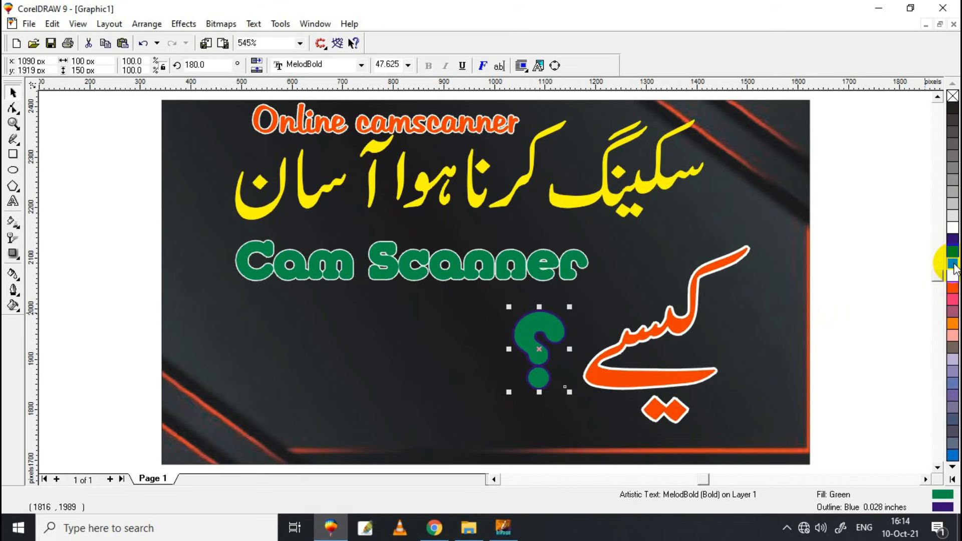
click(952, 241)
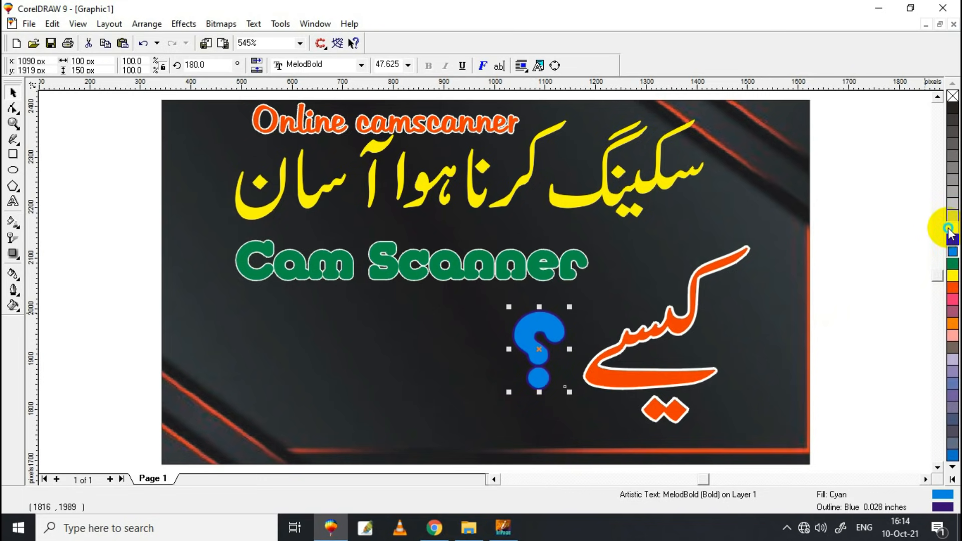
right_click(950, 229)
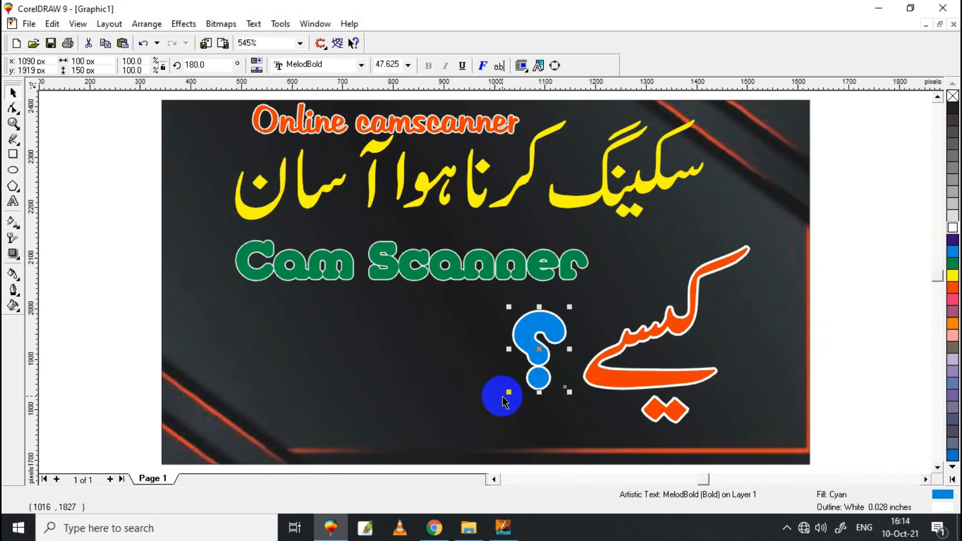
Switch to File Explorer and open the Logo folder at G: > Cherry info tutorials > Tag.
click(468, 529)
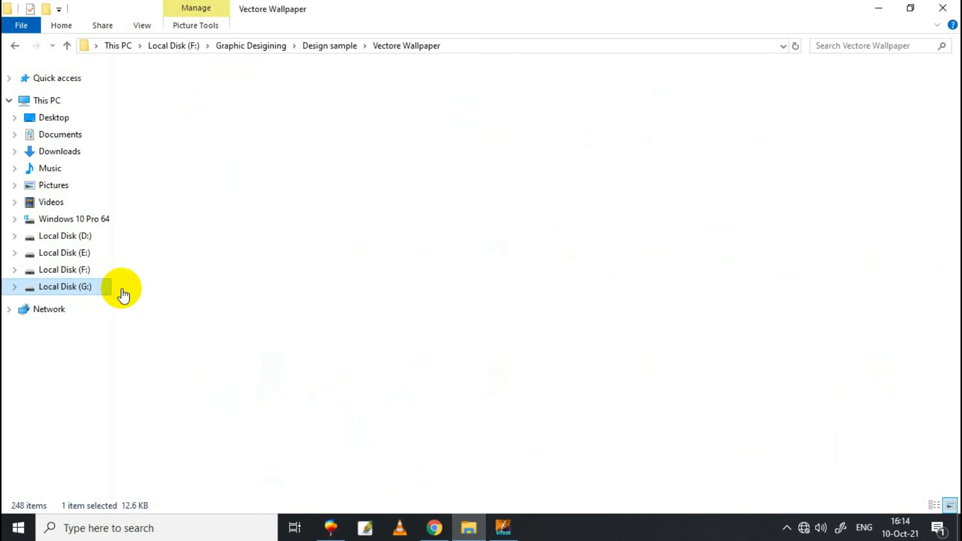
click(122, 289)
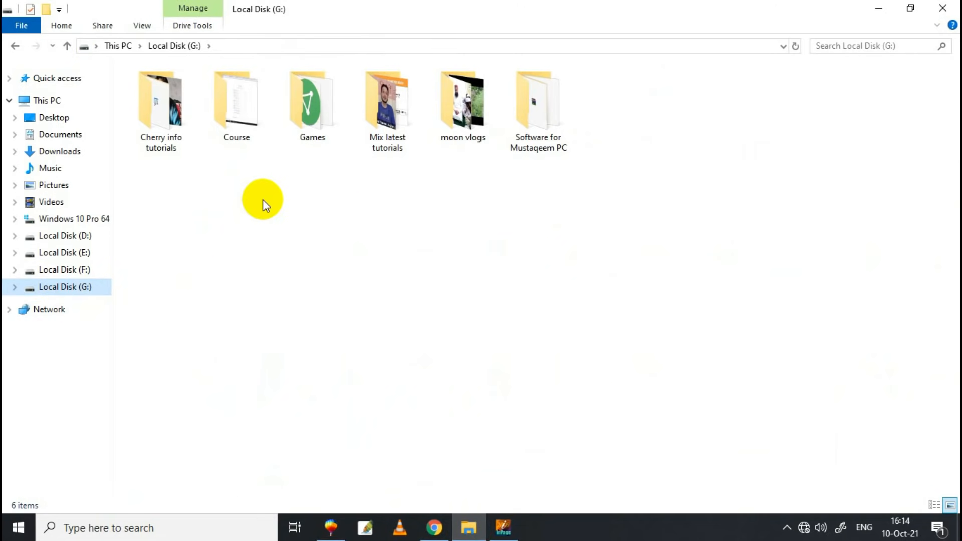
double_click(170, 119)
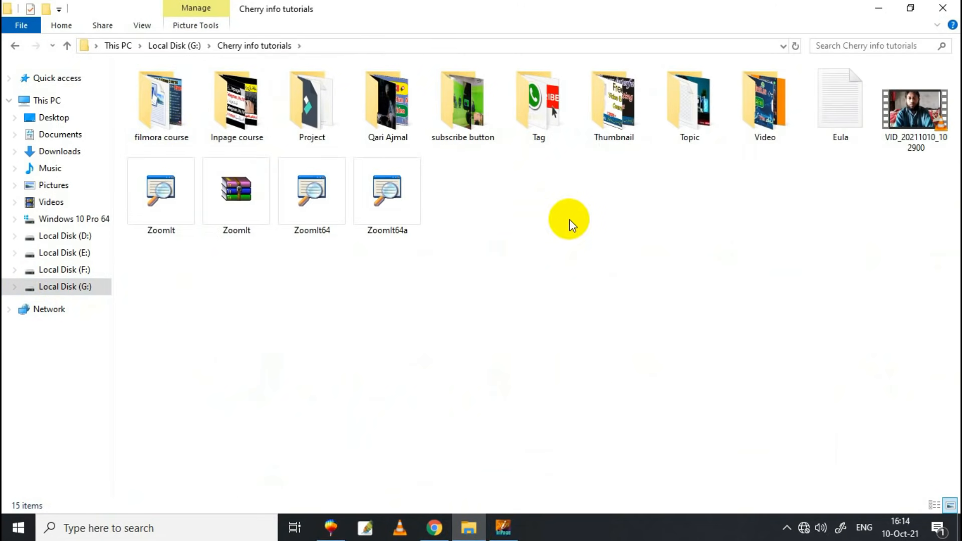
double_click(548, 124)
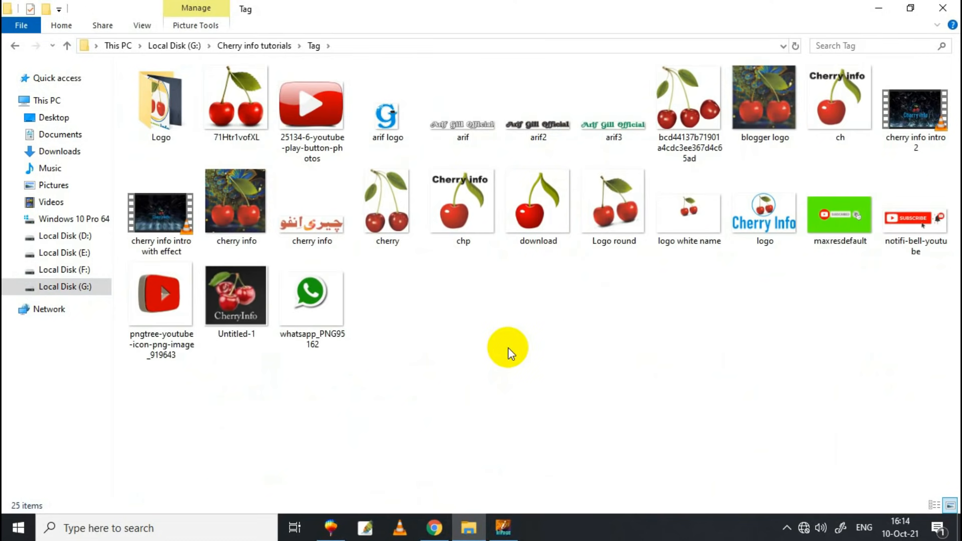
double_click(184, 115)
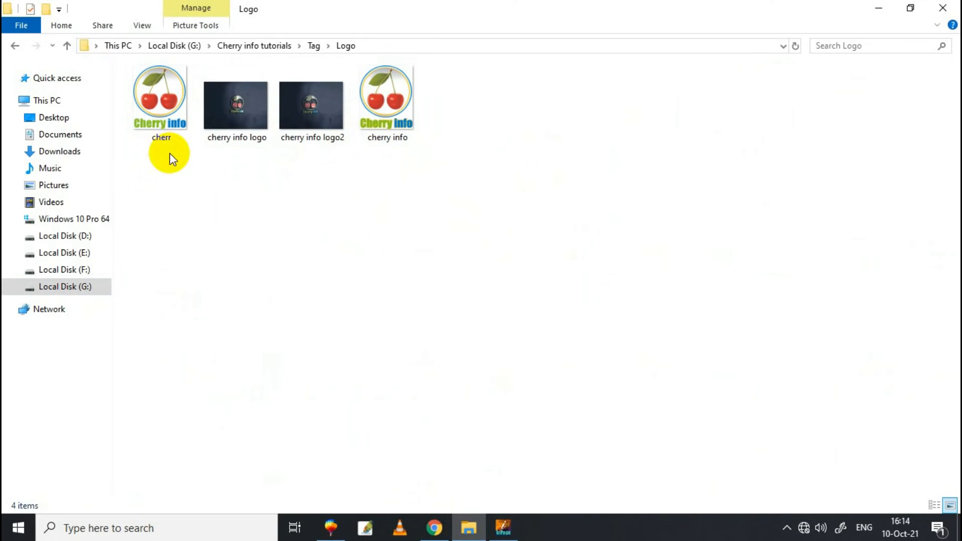
Bring the "cherr" logo image into the CorelDRAW thumbnail and shrink it to about 128 × 154 px in the design's lower-left area.
click(162, 104)
drag(165, 107, 319, 354)
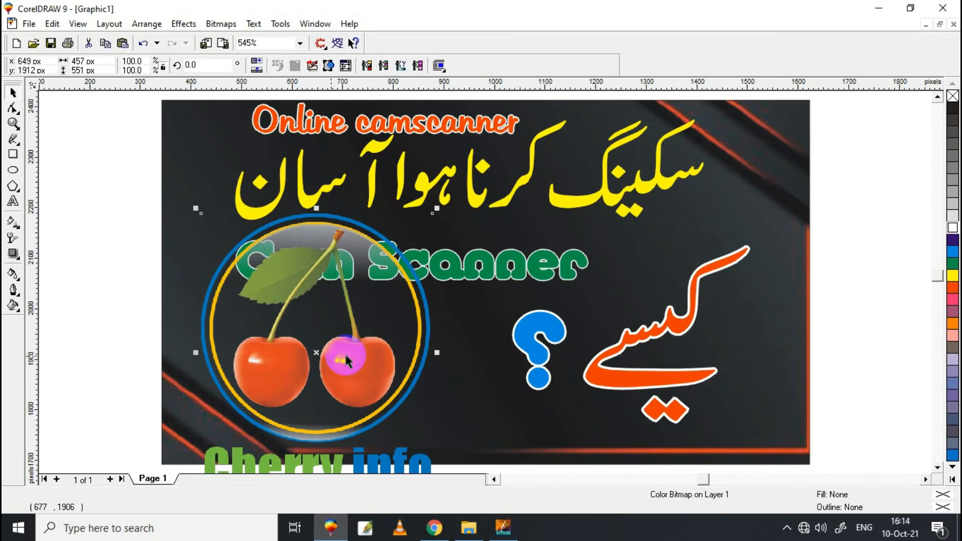
drag(394, 288, 322, 408)
drag(260, 454, 278, 372)
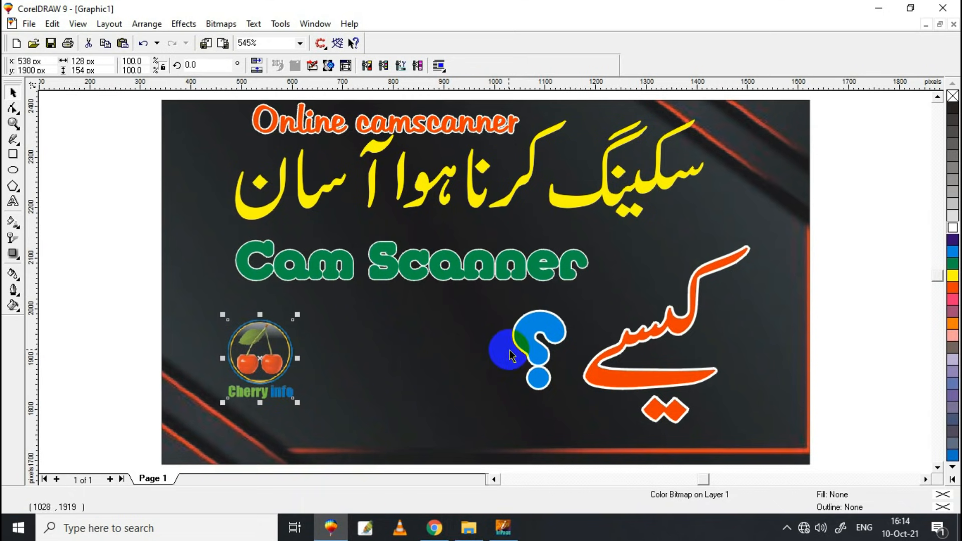
Duplicate the green "Cam Scanner" title near the thumbnail's lower edge and replace the copy's text with "Subscriber".
drag(458, 277, 451, 411)
key(F8)
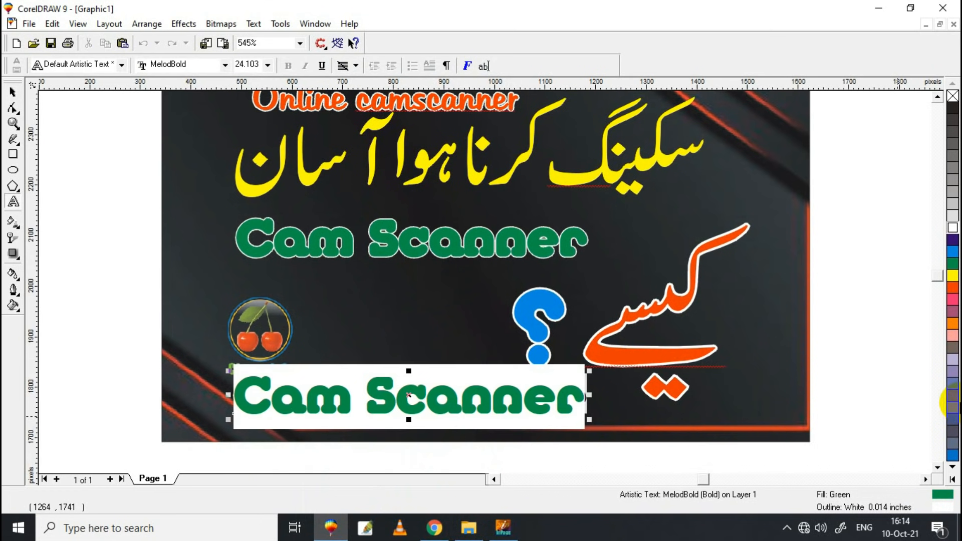
key(BackSpace)
key(BackSpace)
key(BackSpace)
key(BackSpace)
key(BackSpace)
key(BackSpace)
key(BackSpace)
key(BackSpace)
key(BackSpace)
key(BackSpace)
key(BackSpace)
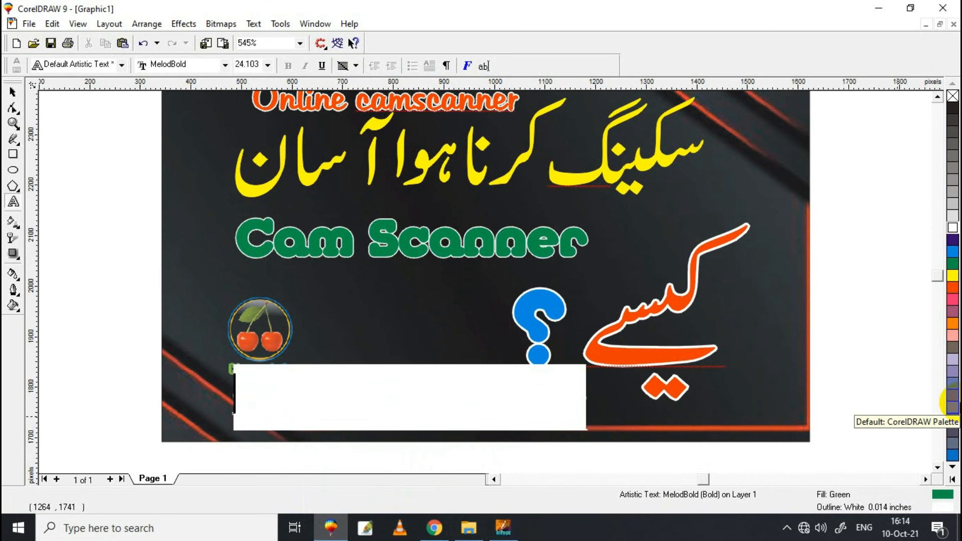
text(Subsc)
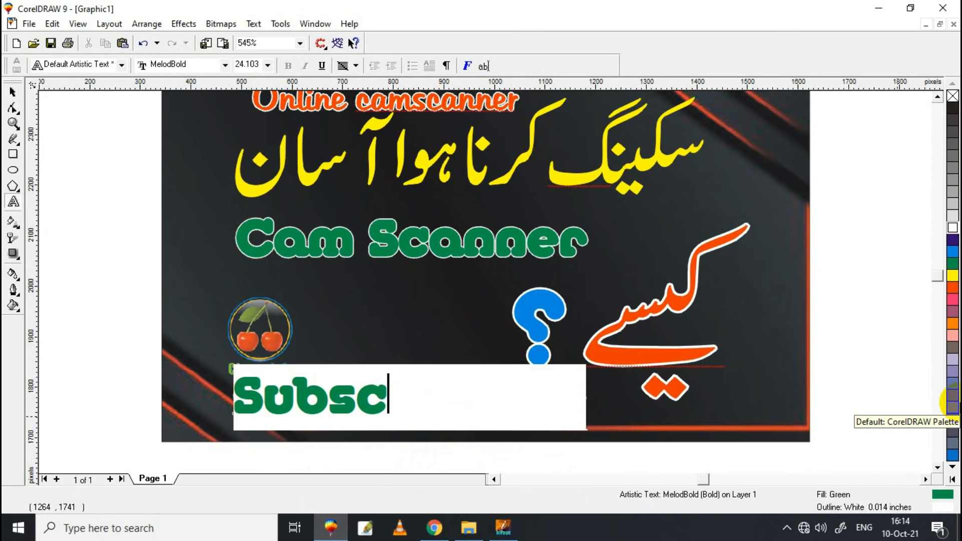
text(ri)
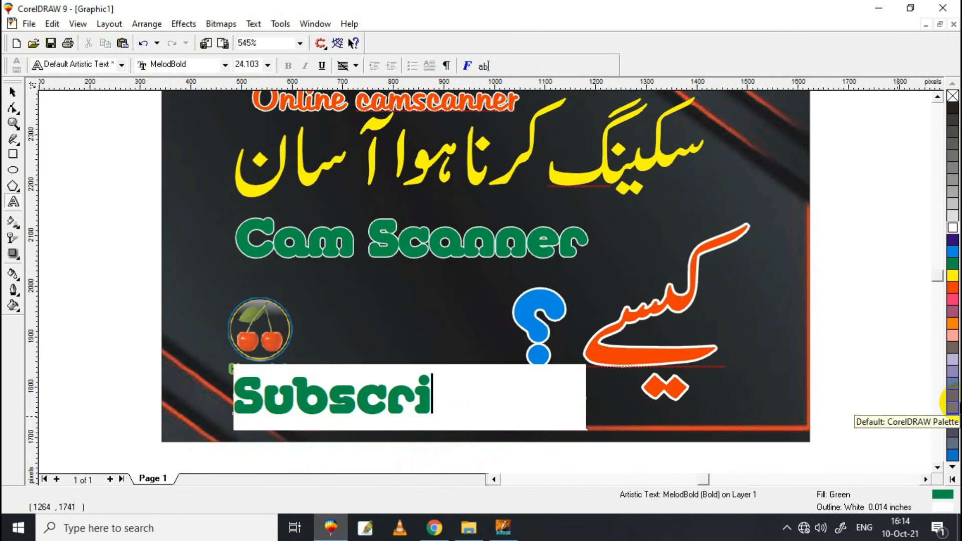
text(ber)
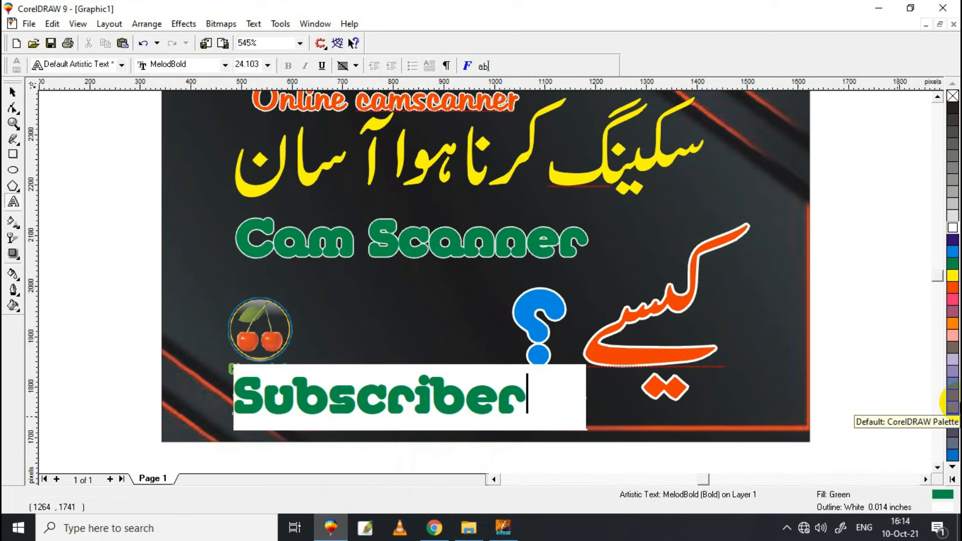
click(13, 93)
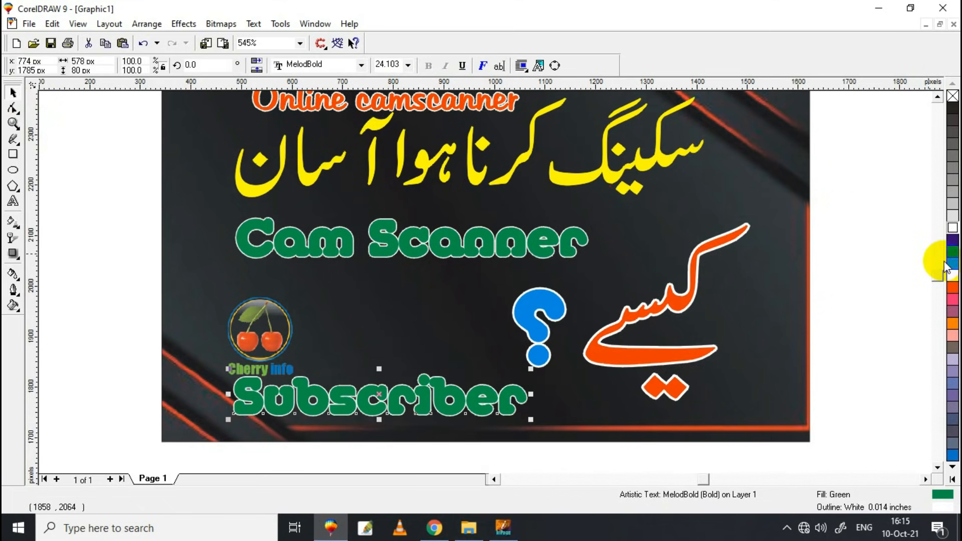
Restyle "Subscriber" with a red fill and a serif font.
click(952, 287)
click(360, 66)
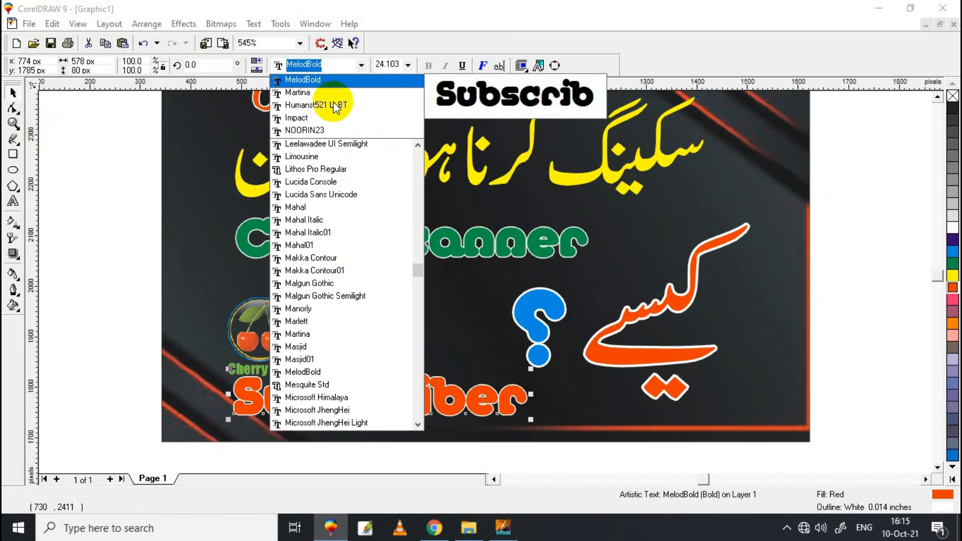
click(308, 397)
Shrink "Subscriber" and arrange it to the left of the cherry logo, widening the logo to about 145 × 154 px.
drag(385, 387, 390, 384)
drag(311, 402, 375, 336)
click(267, 347)
drag(413, 399, 425, 388)
drag(372, 341, 275, 352)
drag(415, 401, 395, 389)
drag(438, 359, 446, 359)
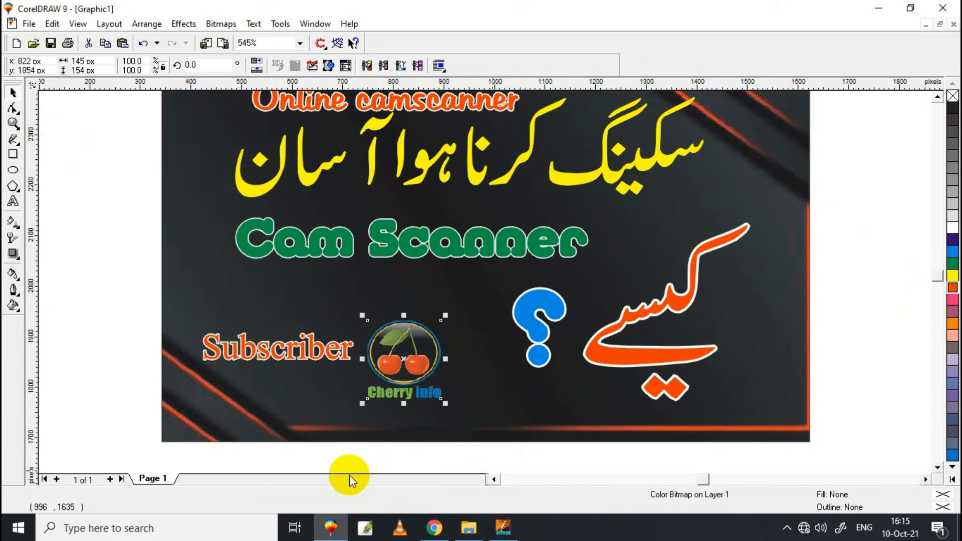
Select all the thumbnail's objects and set up an export of the selection only, in JPG - JPEG Bitmaps format.
key(F3)
click(711, 426)
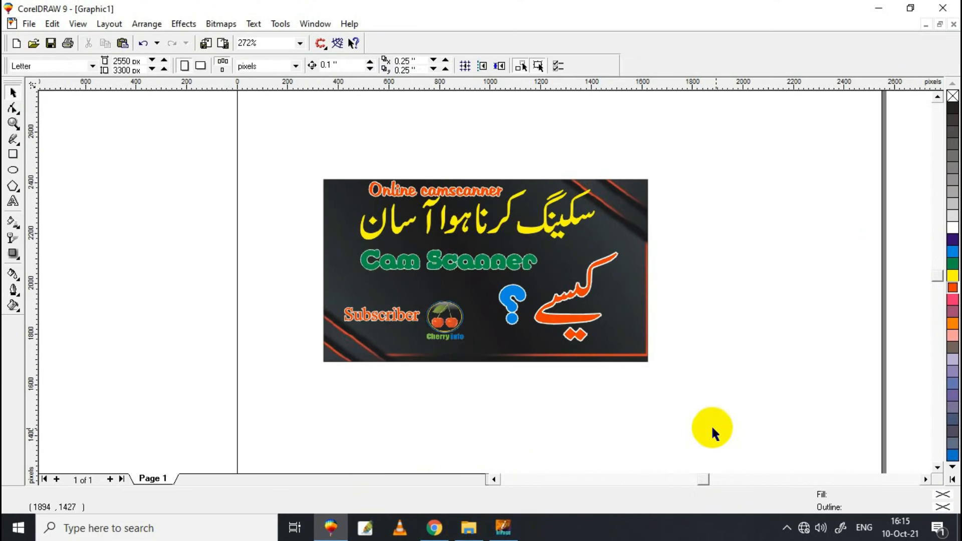
drag(270, 113, 687, 403)
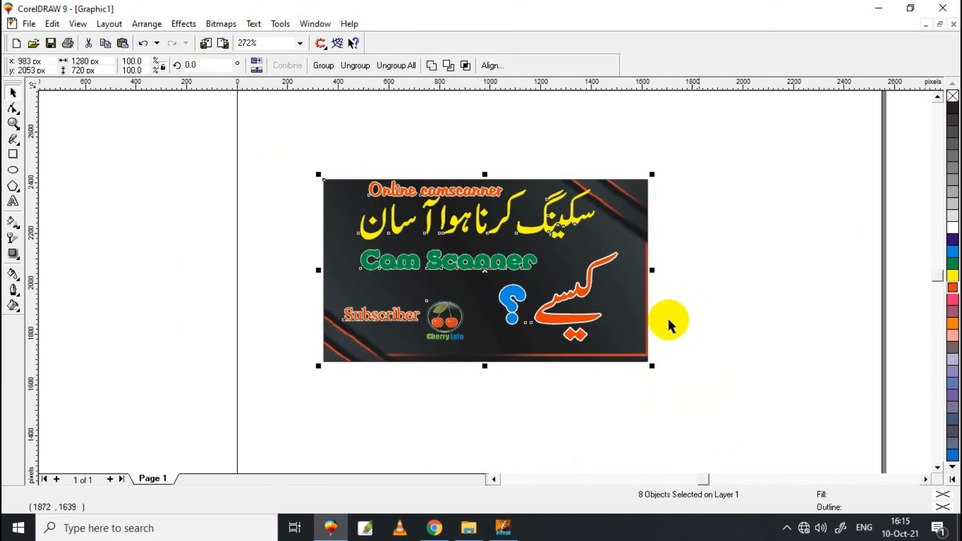
click(223, 44)
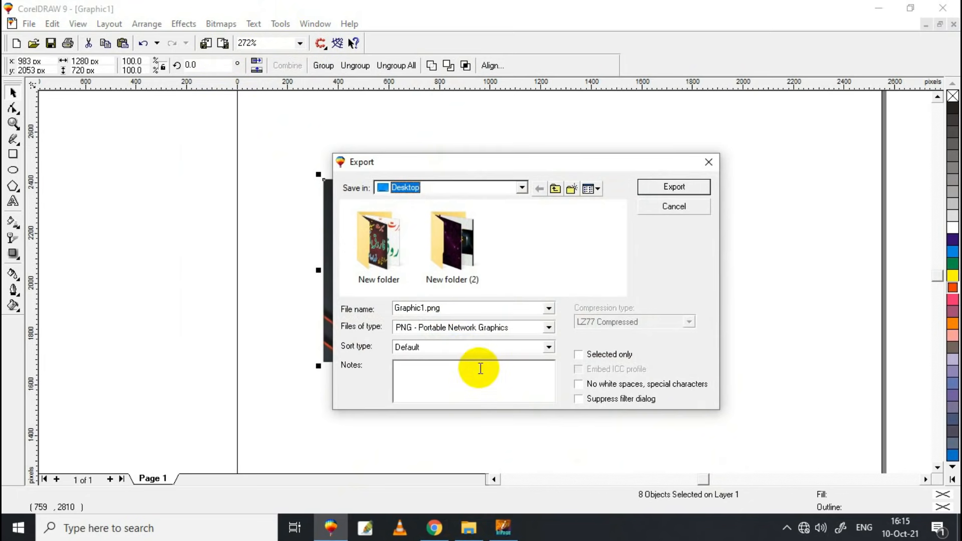
click(580, 355)
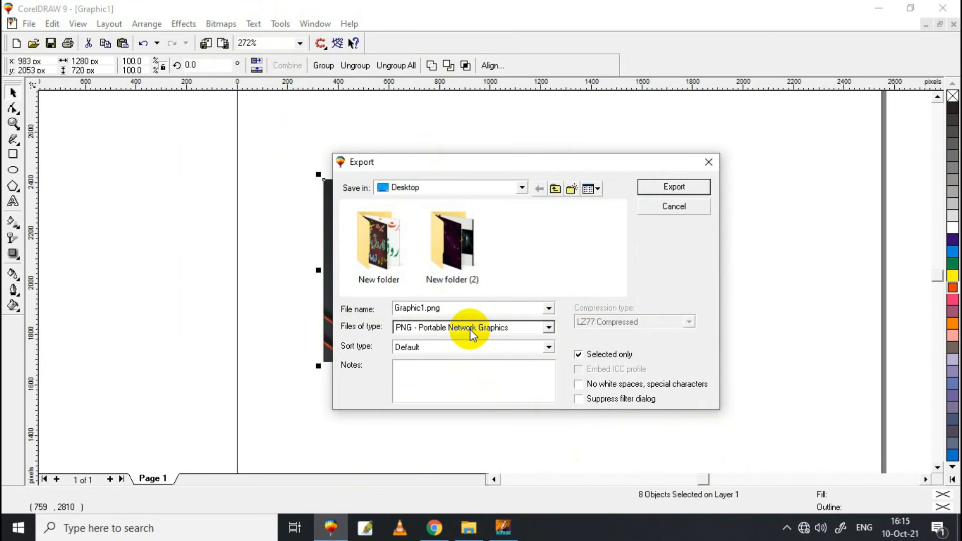
click(470, 329)
key(j)
click(469, 329)
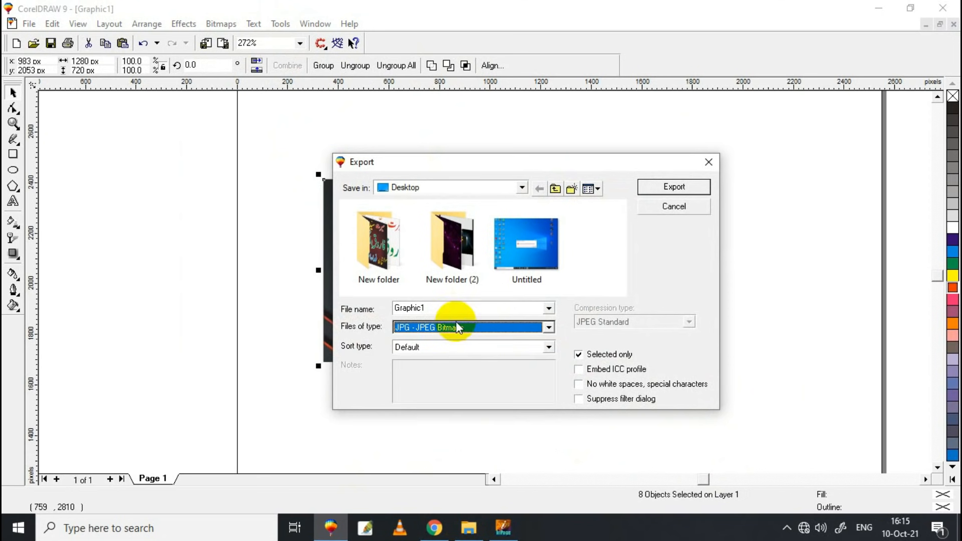
Name the file "Thumbnail" and export it to the Desktop at 1280 × 720 px and 300 dpi with the default JPEG settings.
double_click(449, 310)
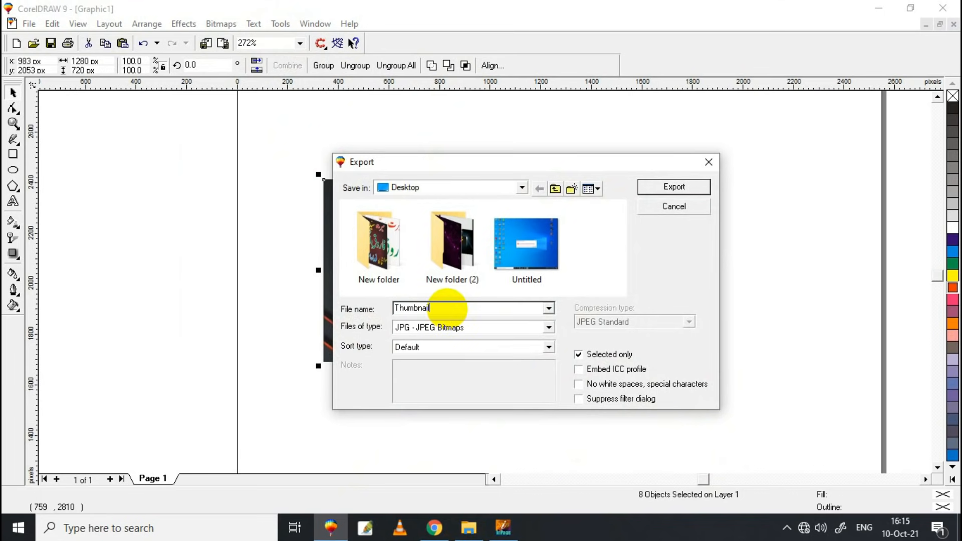
click(656, 183)
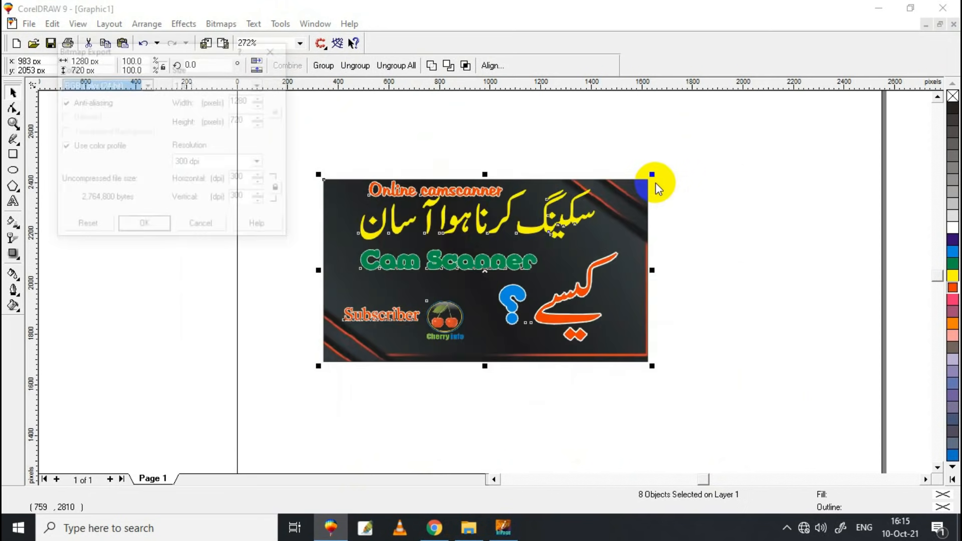
click(137, 228)
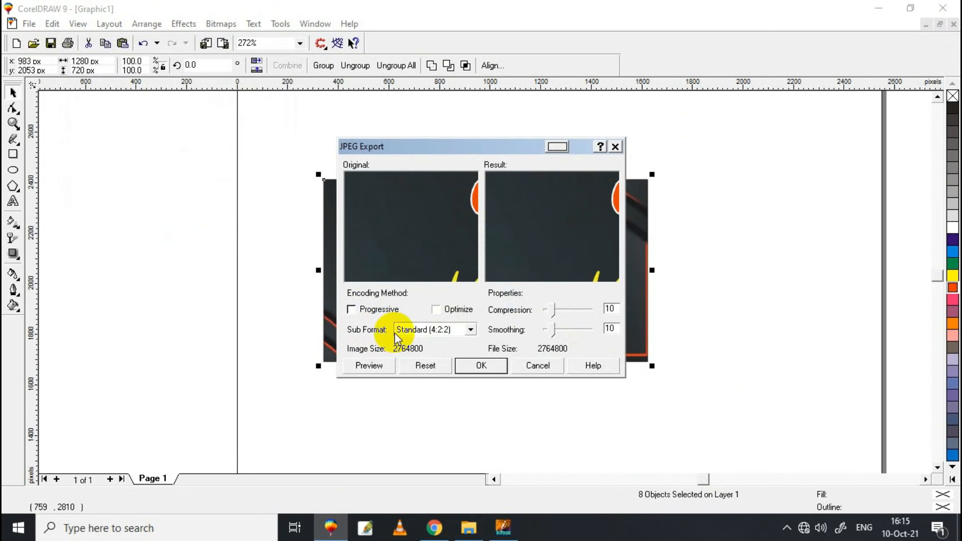
click(476, 368)
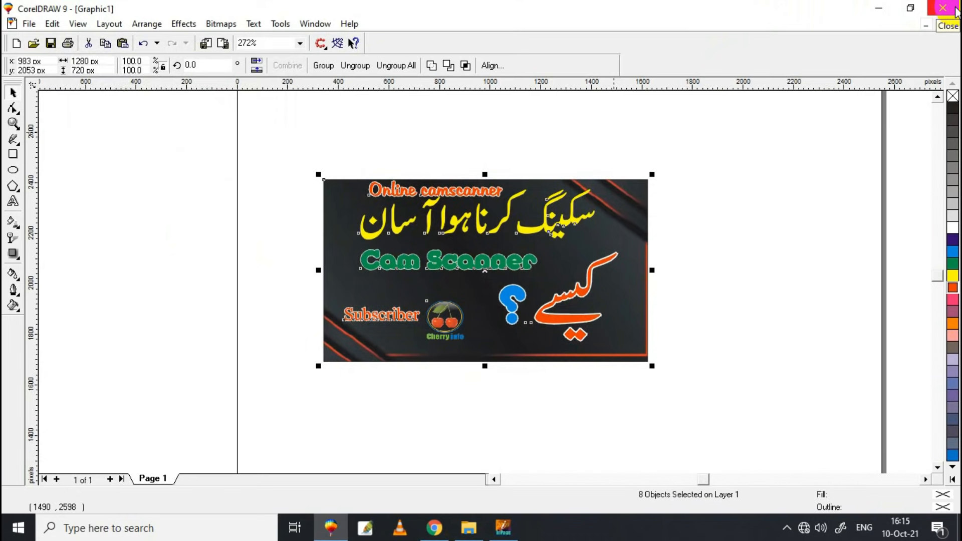
key(shift+F2)
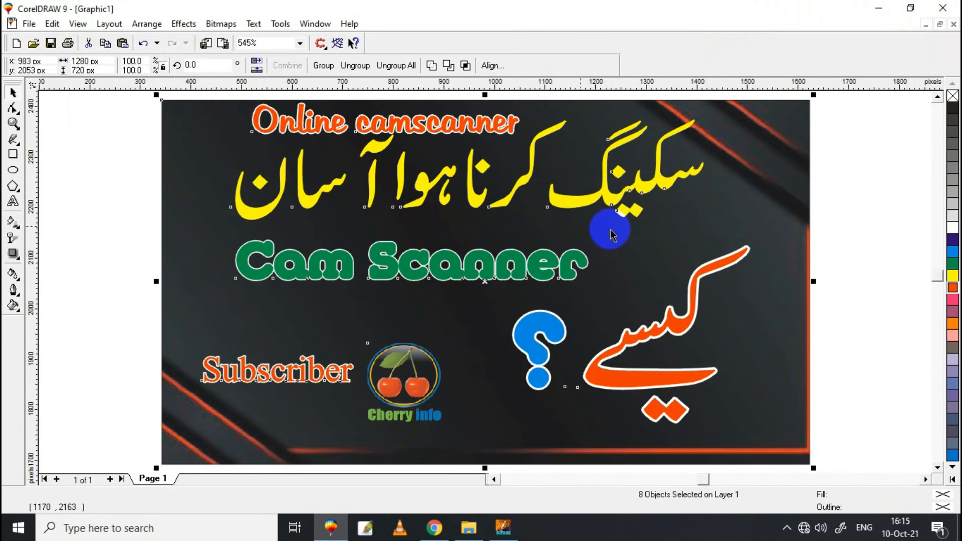